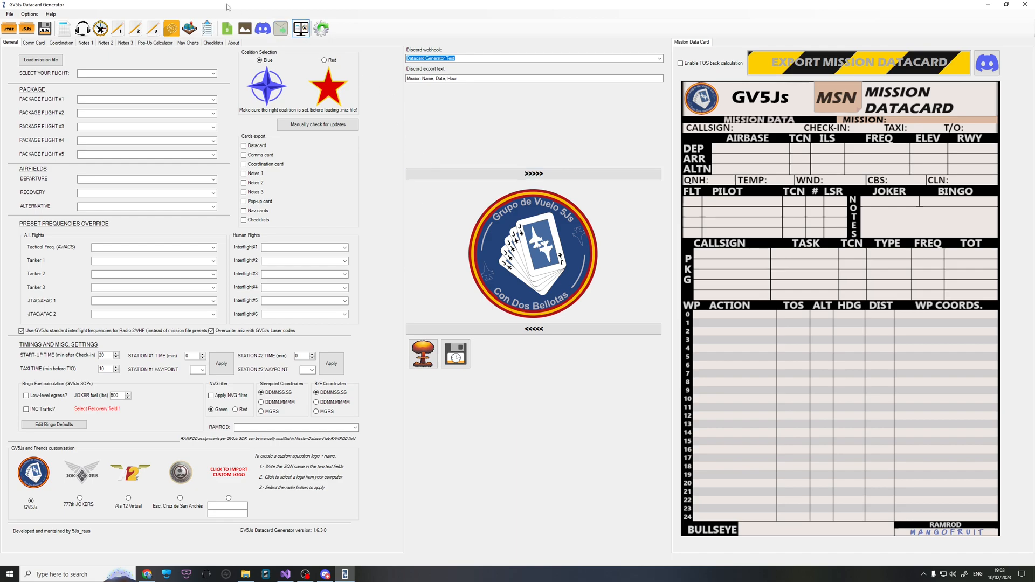
# Open the Discord webhook settings, then switch to Discord and copy the Datacard Bot webhook URL from the #test channel's integrations
pyautogui.click(33, 16)
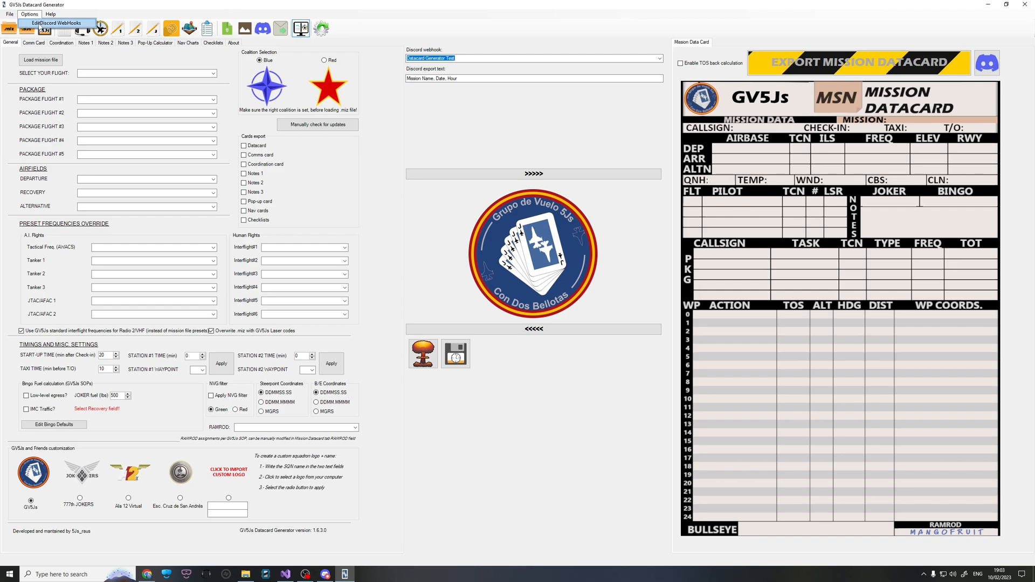
pyautogui.click(41, 24)
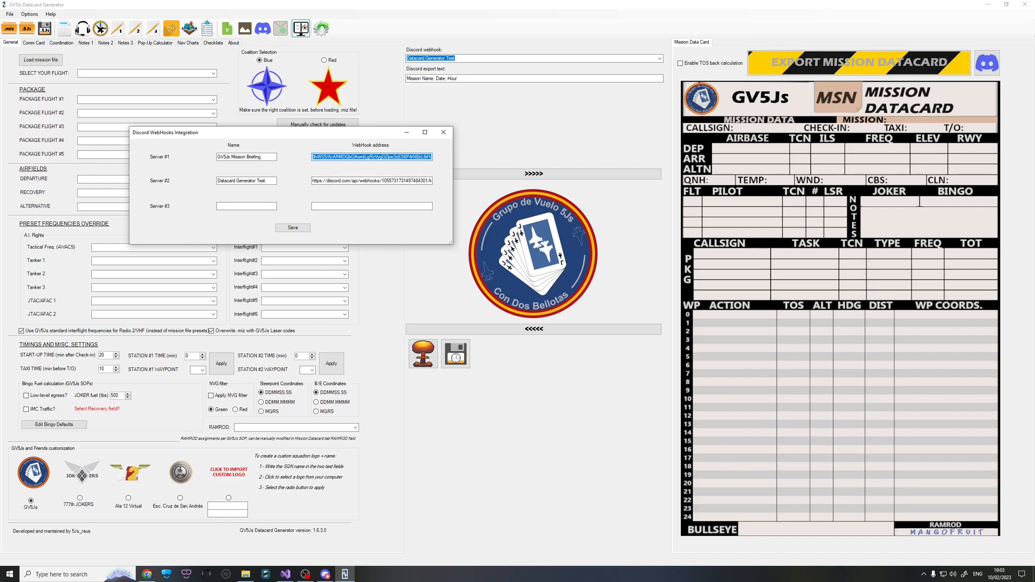
pyautogui.click(326, 574)
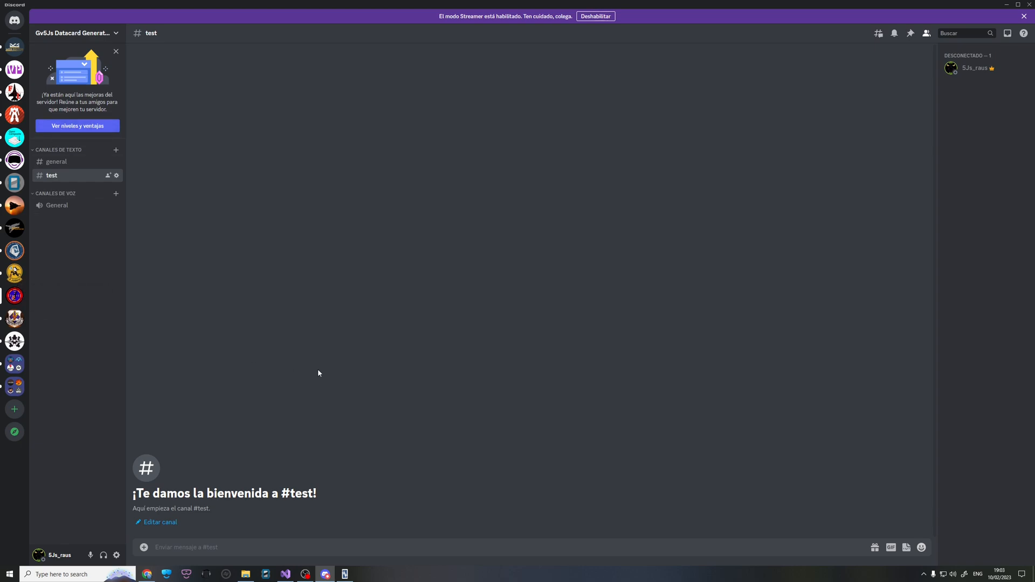
pyautogui.click(117, 176)
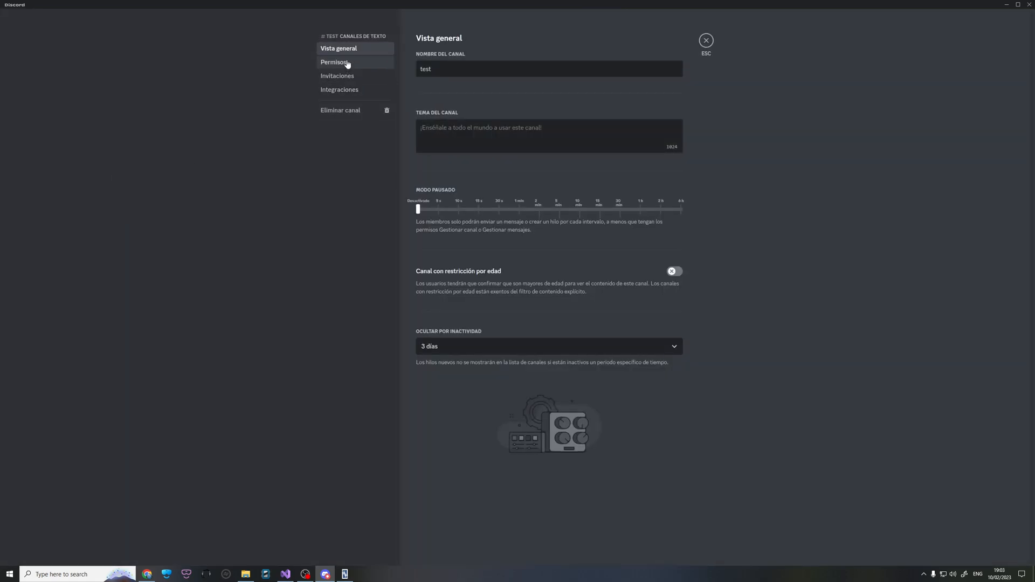
pyautogui.click(345, 94)
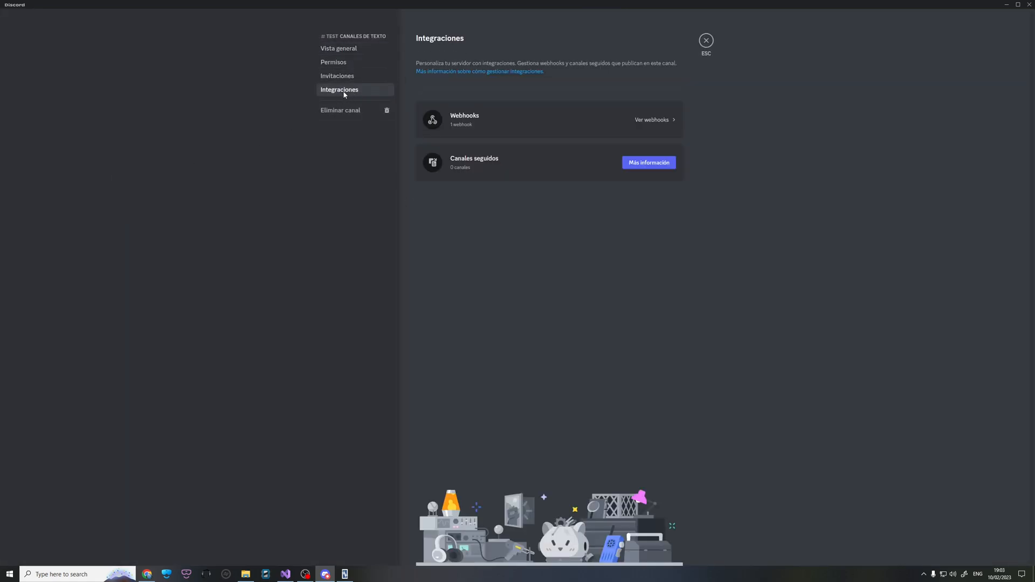
pyautogui.click(488, 116)
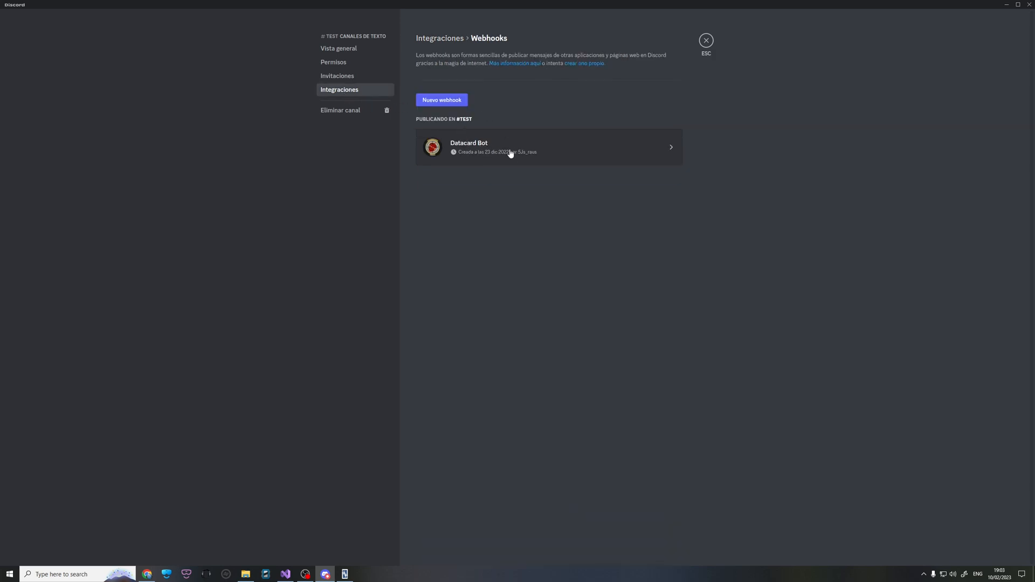
pyautogui.click(571, 147)
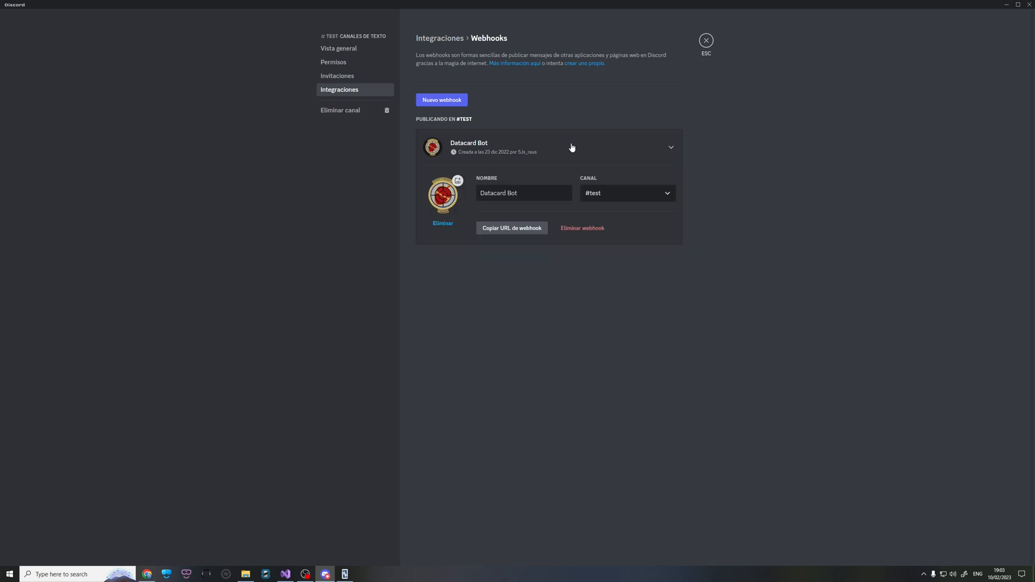
pyautogui.click(508, 228)
pyautogui.click(707, 41)
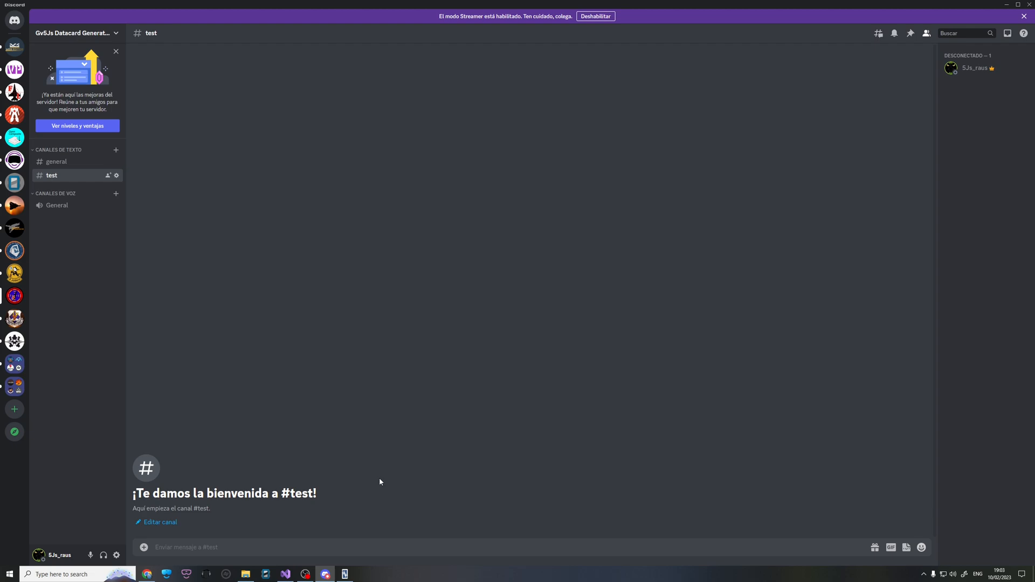
# Return to GV5Js Datacard Generator, save the webhook settings, and choose Datacard Generator Test as the Discord webhook
pyautogui.click(345, 574)
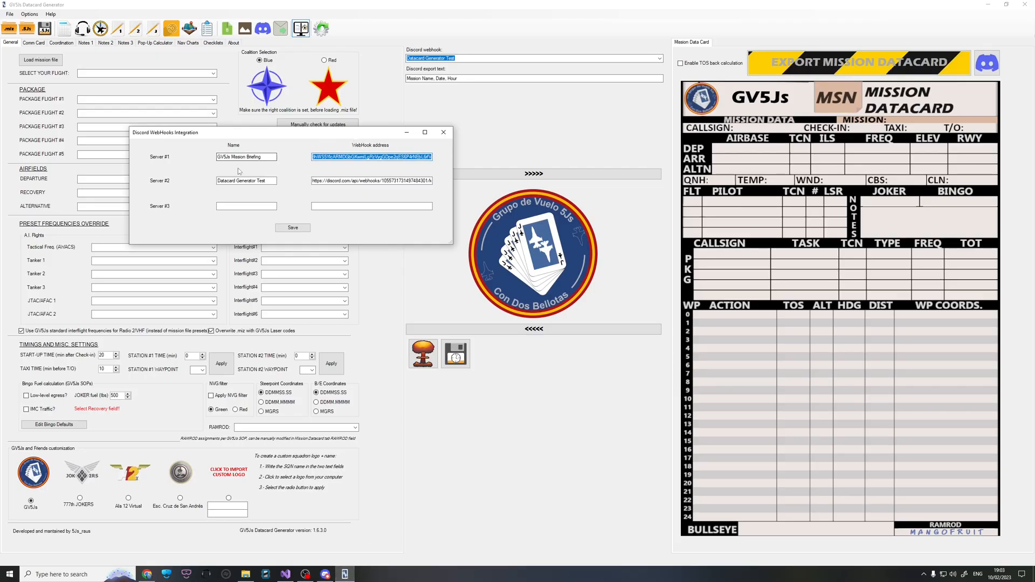
pyautogui.moveTo(218, 180); pyautogui.dragTo(476, 183)
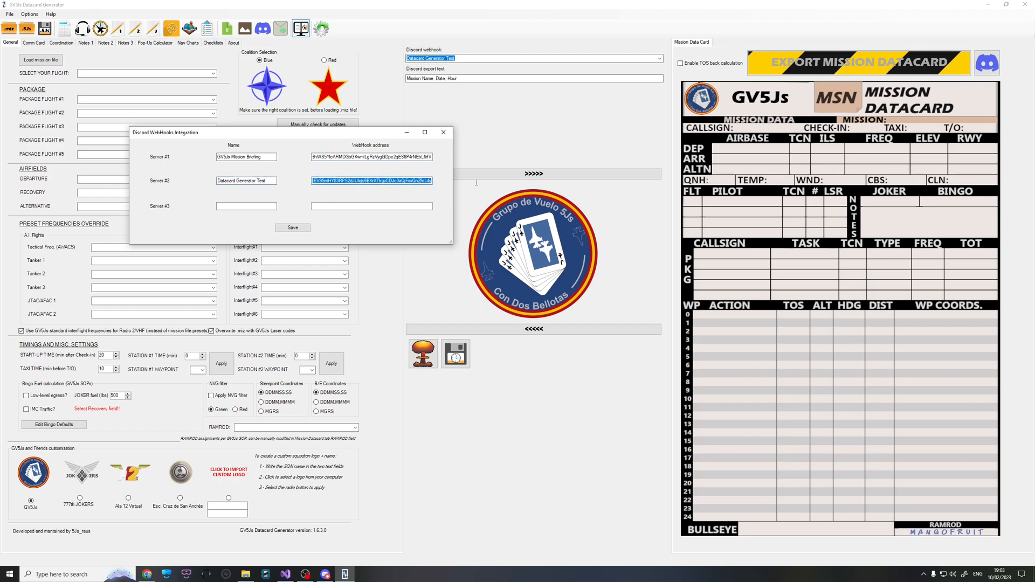
pyautogui.click(293, 227)
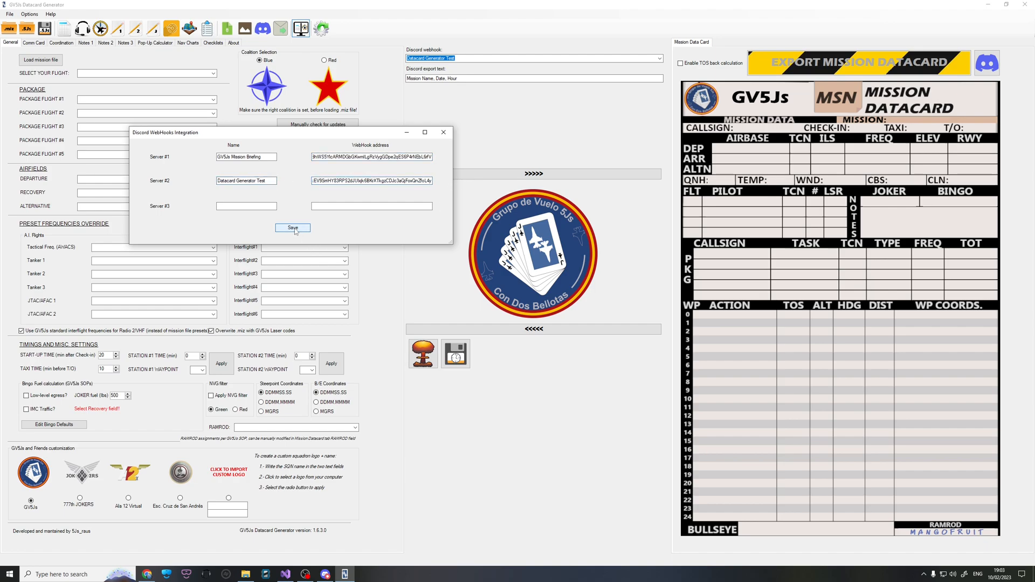
pyautogui.click(442, 132)
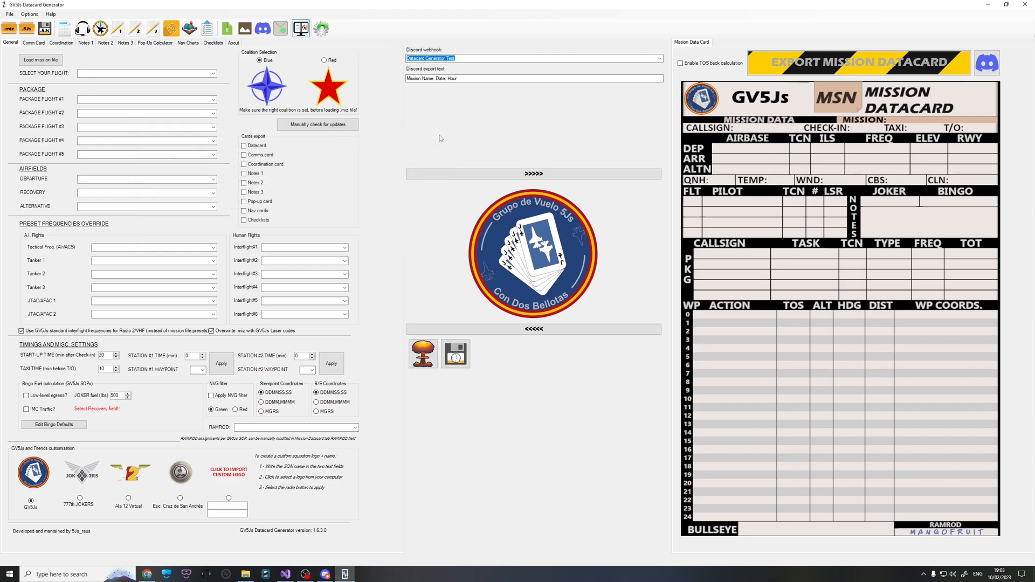
pyautogui.click(660, 59)
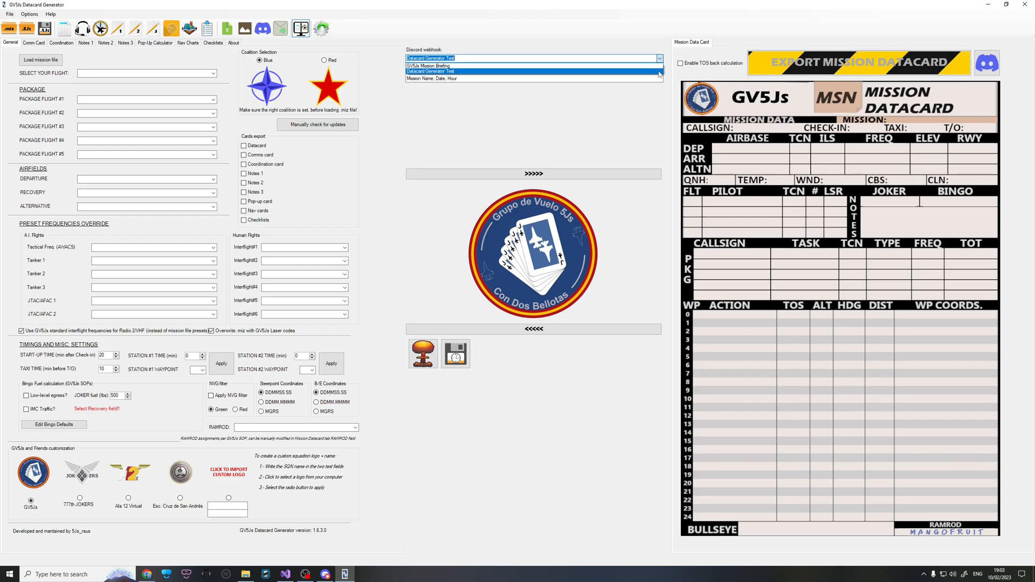
pyautogui.click(659, 73)
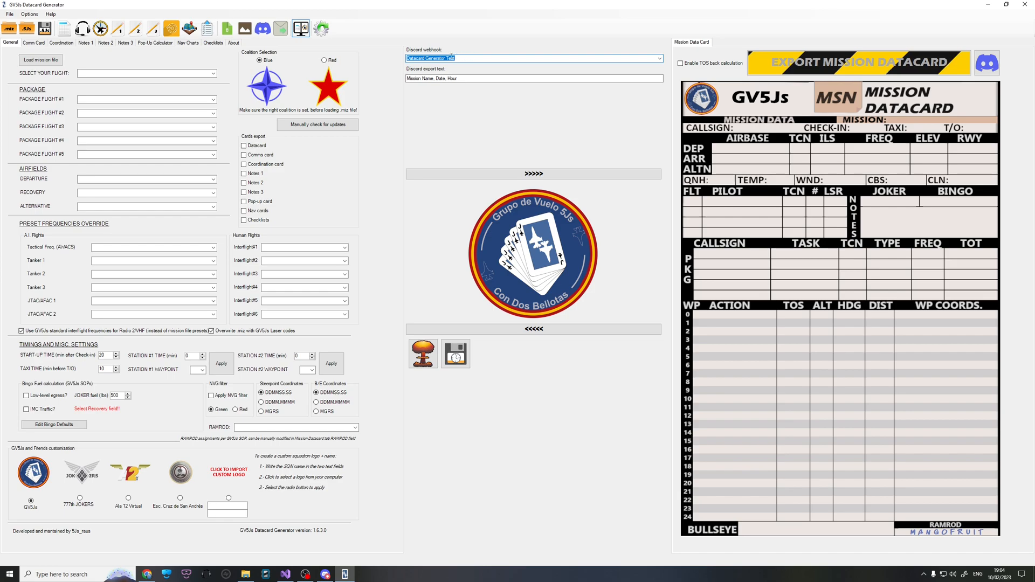
# Mark the Datacard, Coordination card, Notes 2 and Pop-up card for export, and clear those four selections again
pyautogui.click(244, 146)
pyautogui.click(244, 163)
pyautogui.click(244, 183)
pyautogui.click(244, 201)
pyautogui.click(244, 201)
pyautogui.click(243, 183)
pyautogui.click(244, 164)
pyautogui.click(244, 146)
# Examine the Discord export options on the Comm Card, Coordination, Notes 1 and Notes 2 pages, and the general Discord export text
pyautogui.click(37, 43)
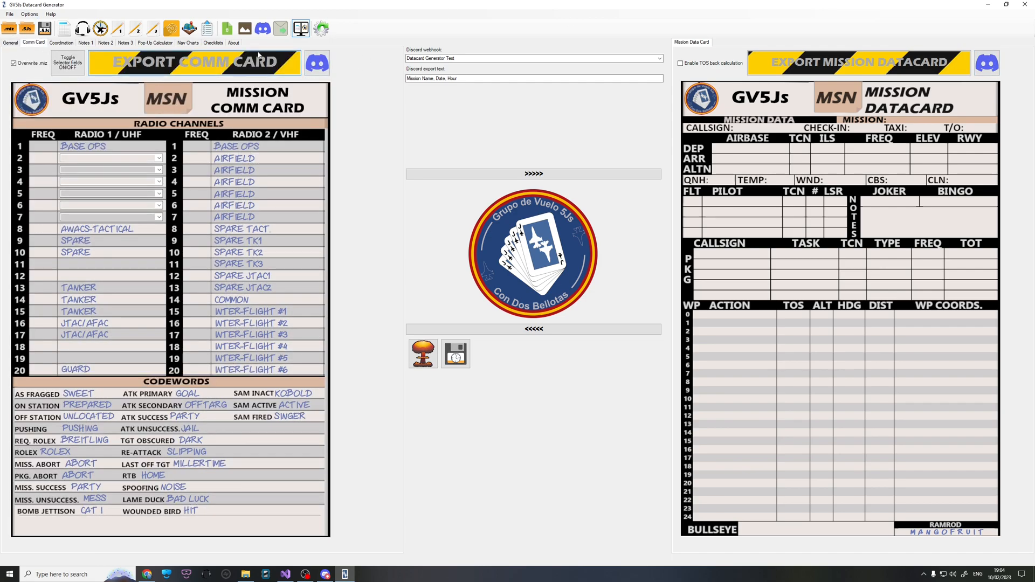
pyautogui.click(61, 43)
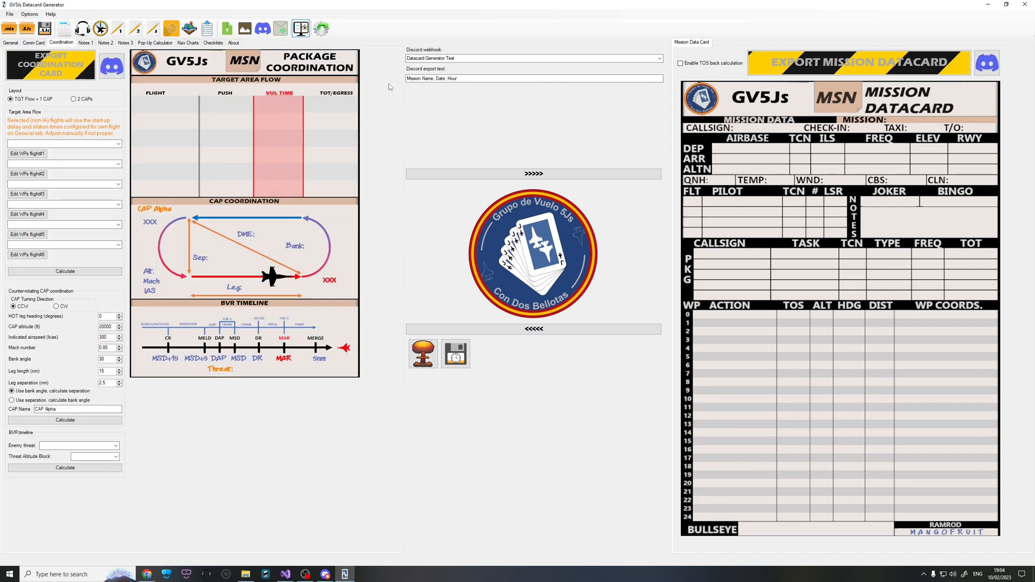
pyautogui.click(85, 43)
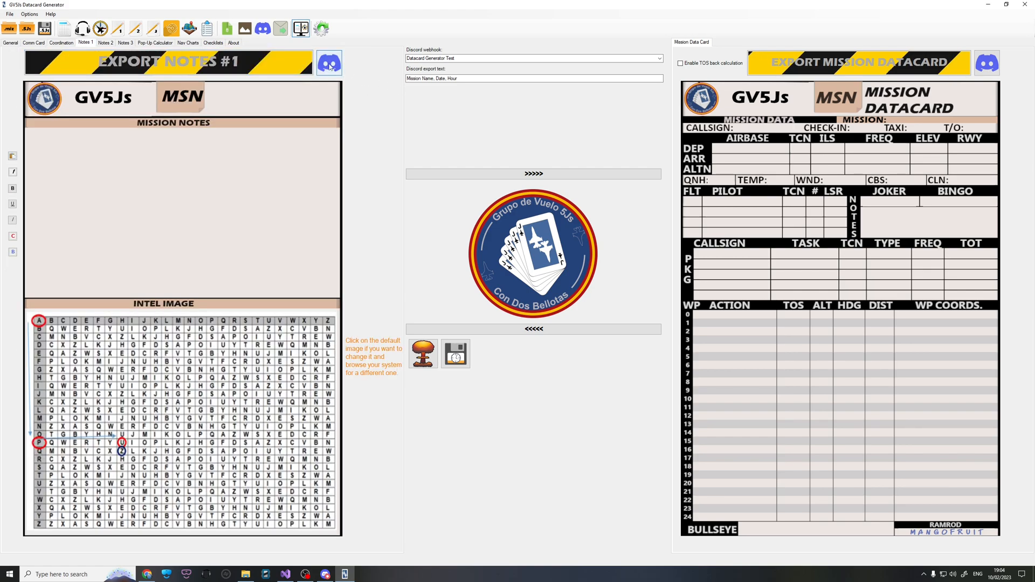
pyautogui.click(104, 43)
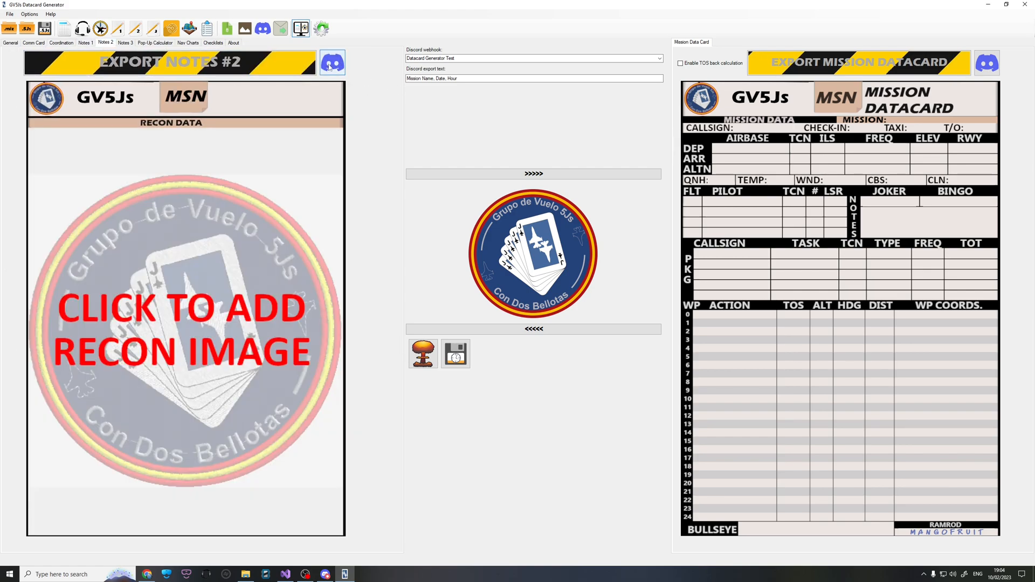
pyautogui.click(12, 44)
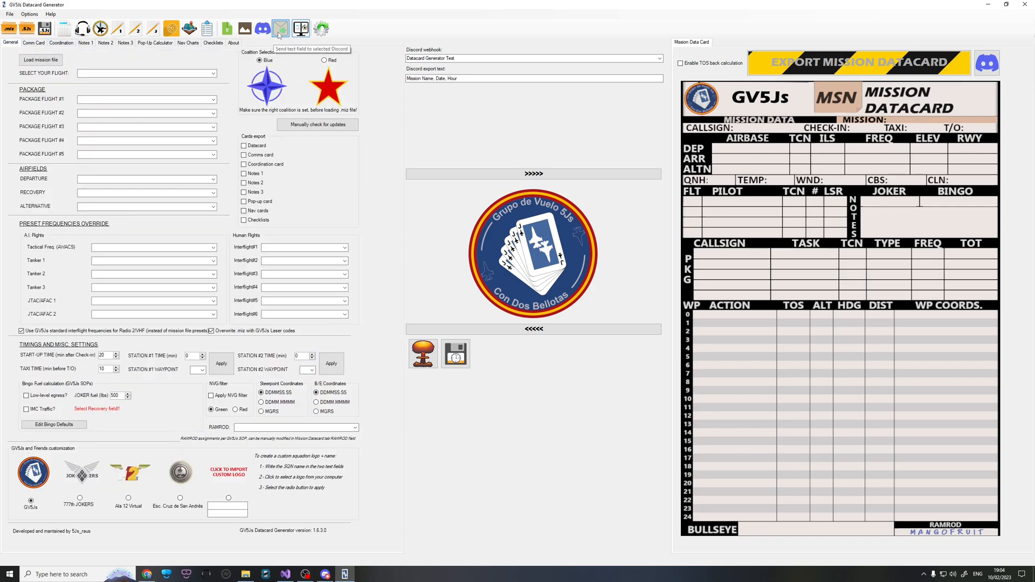
pyautogui.doubleClick(420, 78)
pyautogui.click(421, 78)
pyautogui.moveTo(465, 79); pyautogui.dragTo(348, 81)
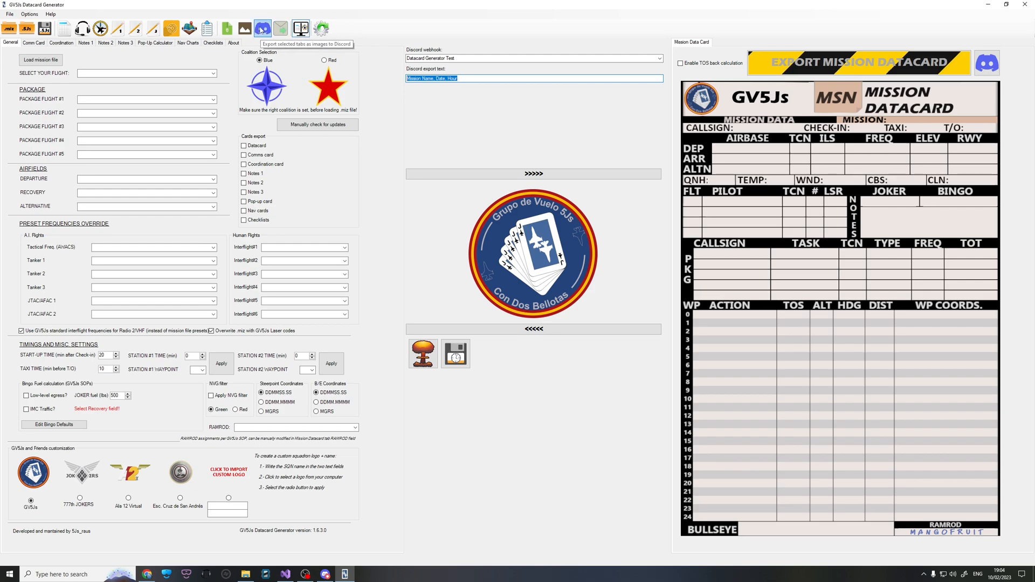
pyautogui.click(411, 78)
pyautogui.moveTo(410, 78); pyautogui.dragTo(467, 78)
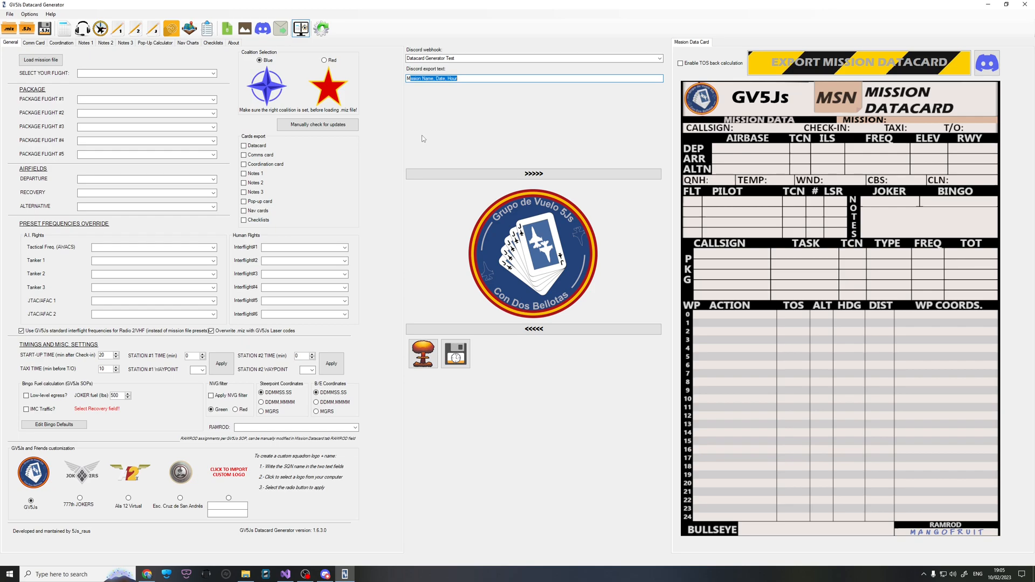
# Load the mission file test5Js_Training_Syria.miz from the Missions folder
pyautogui.click(36, 61)
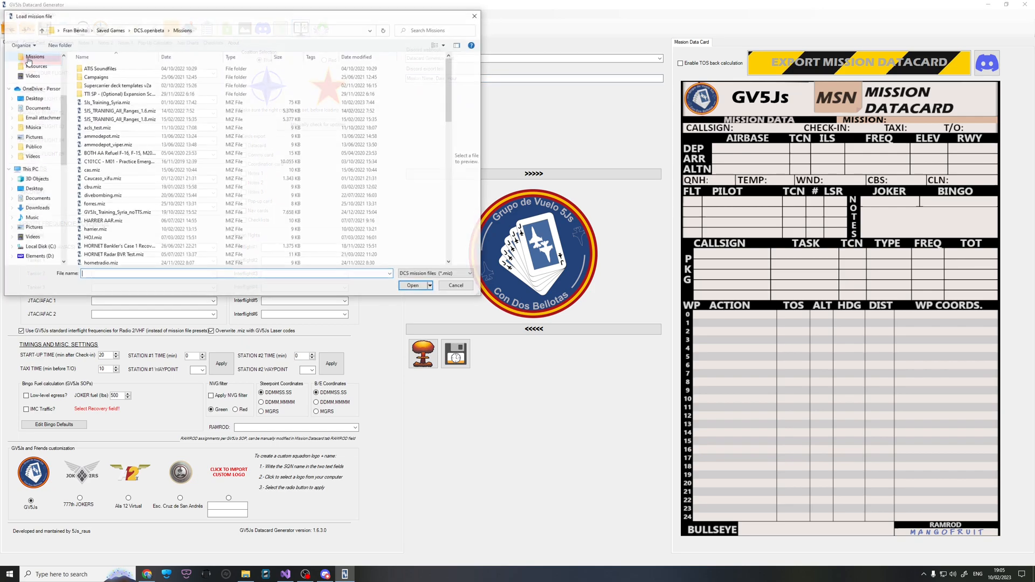
pyautogui.scroll(-1, 147, 175)
pyautogui.scroll(1, 147, 176)
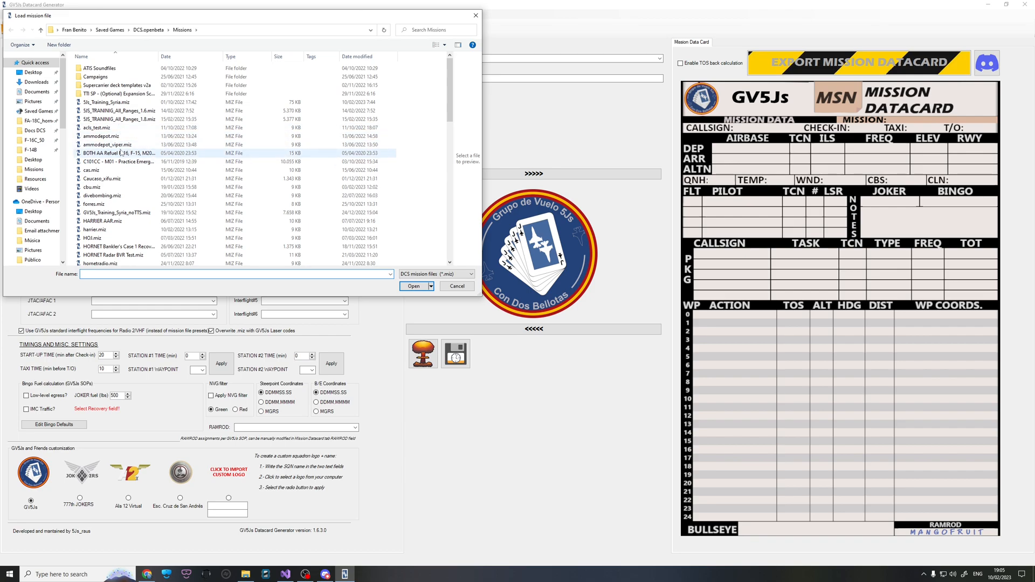
pyautogui.scroll(-4, 123, 171)
pyautogui.scroll(-8, 121, 173)
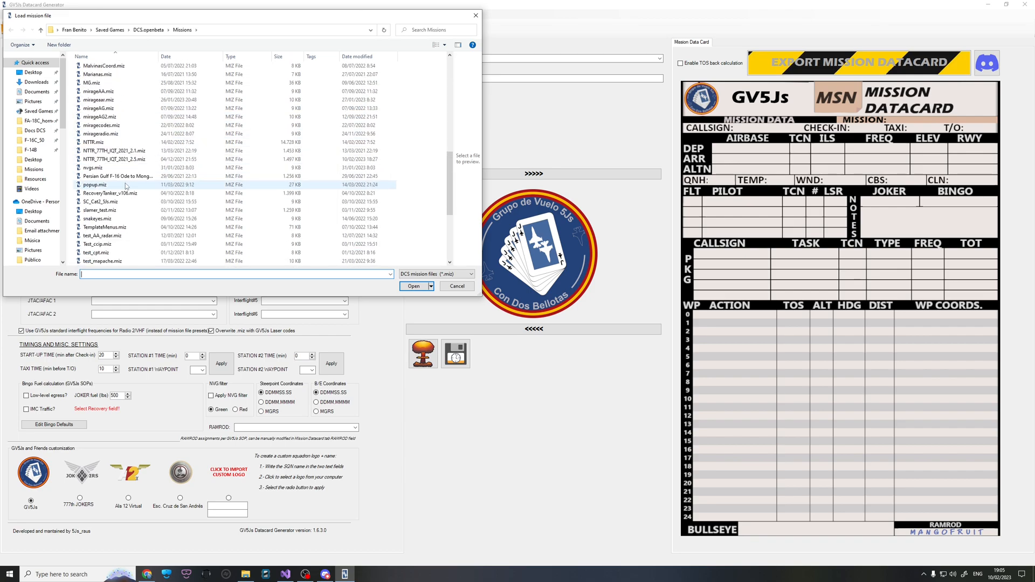
pyautogui.scroll(-3, 117, 178)
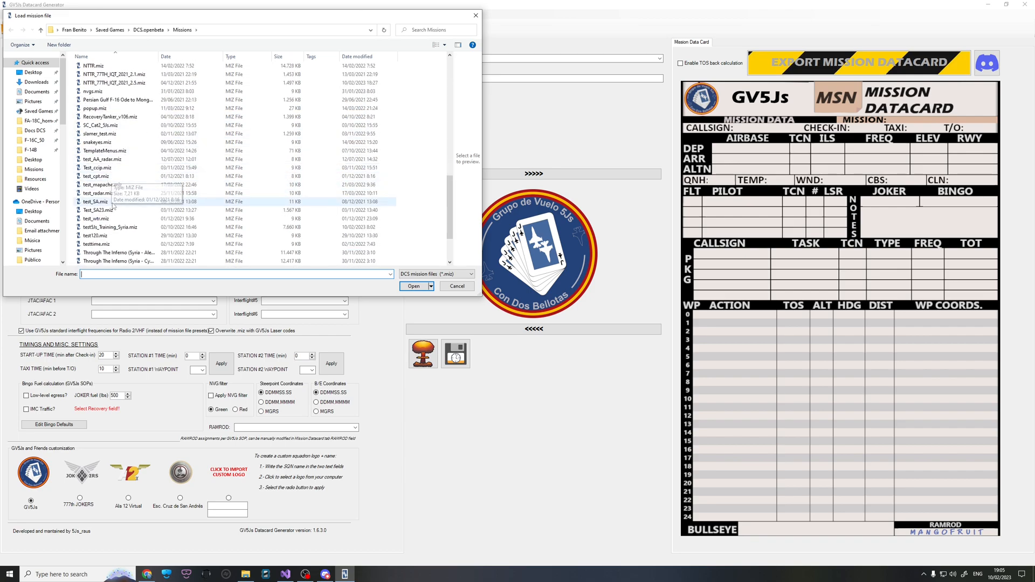
pyautogui.click(119, 228)
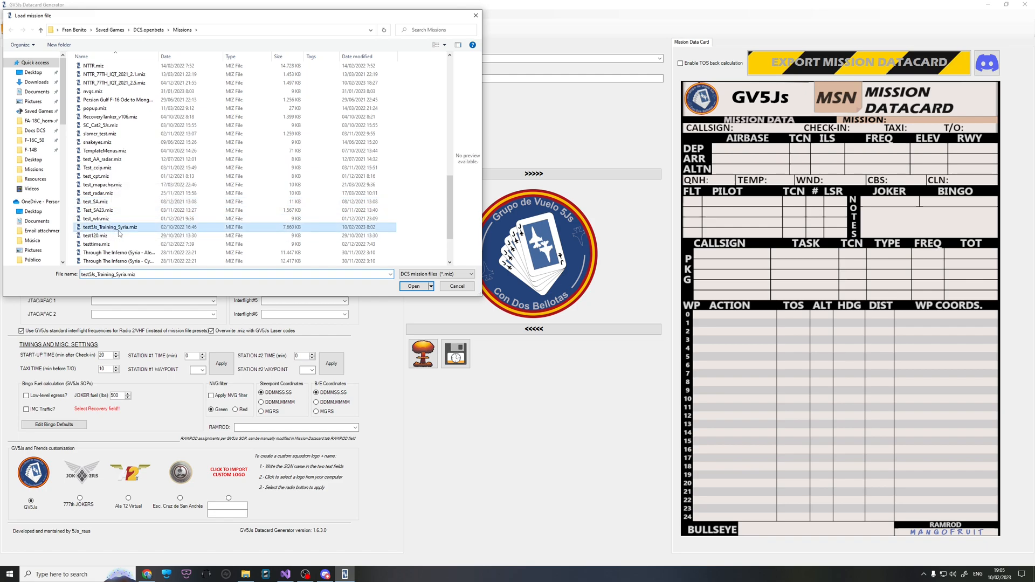
pyautogui.click(410, 289)
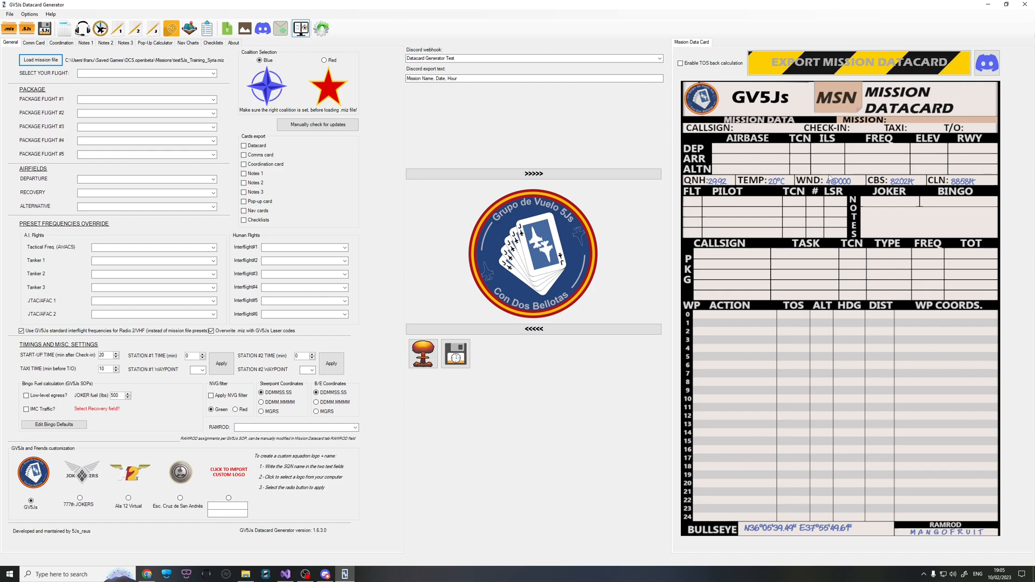
# Review the Comm Card, Coordination, Notes 1 and Notes 2 pages for the loaded mission, and return to the general settings
pyautogui.click(33, 45)
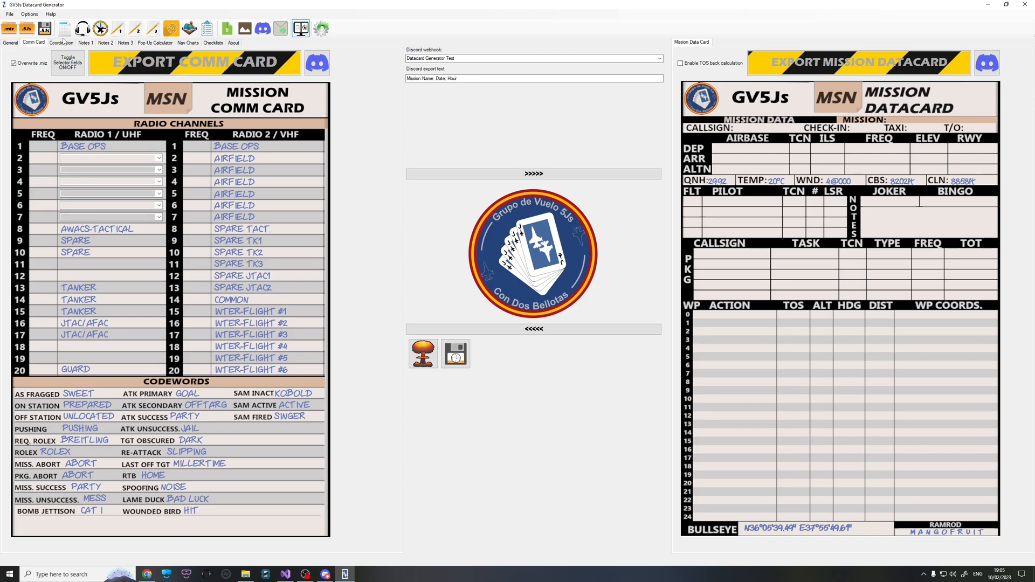
pyautogui.click(60, 43)
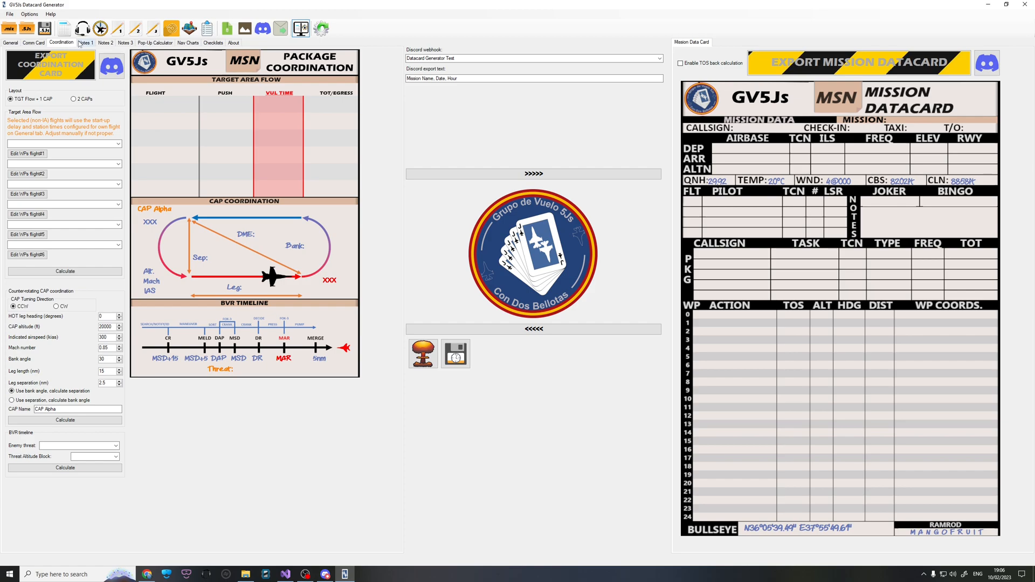
pyautogui.click(85, 43)
pyautogui.click(102, 44)
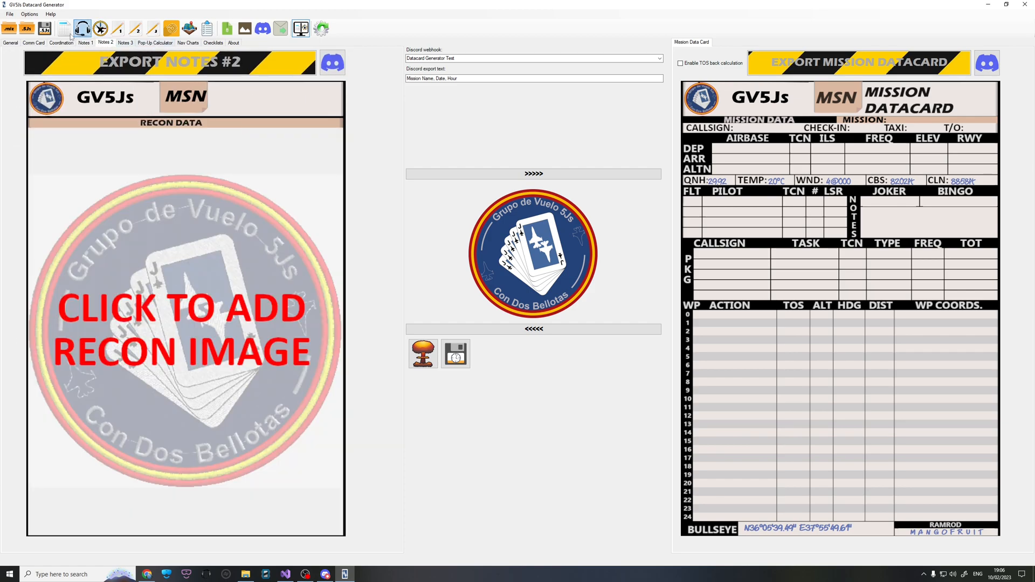
pyautogui.click(12, 43)
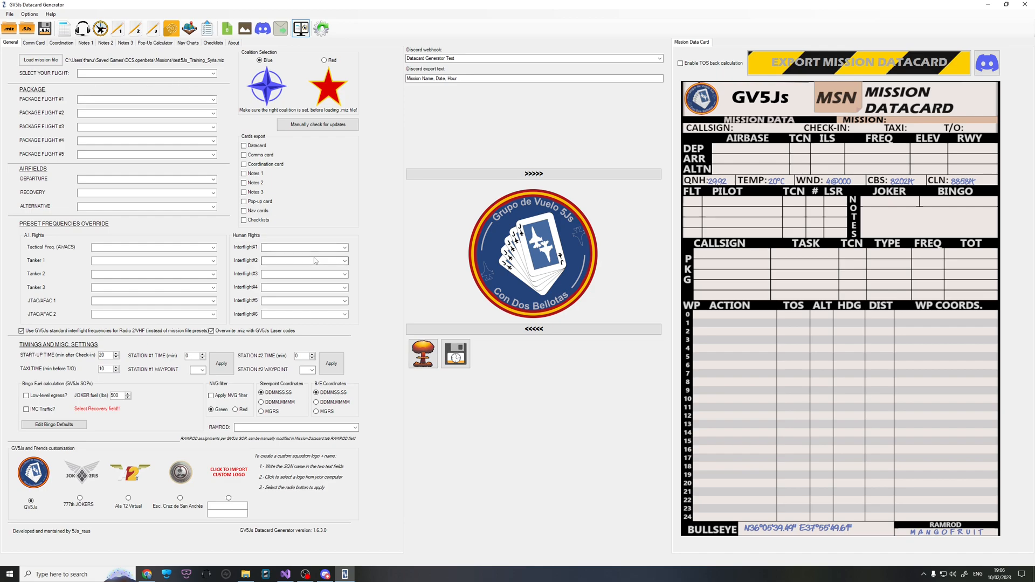
# Select HORNET CARRIER-1 F/A-18C CAP as the own flight and VIPER-COLD-INCIRLIK-1 CAP F-16C as package flight #1
pyautogui.click(213, 74)
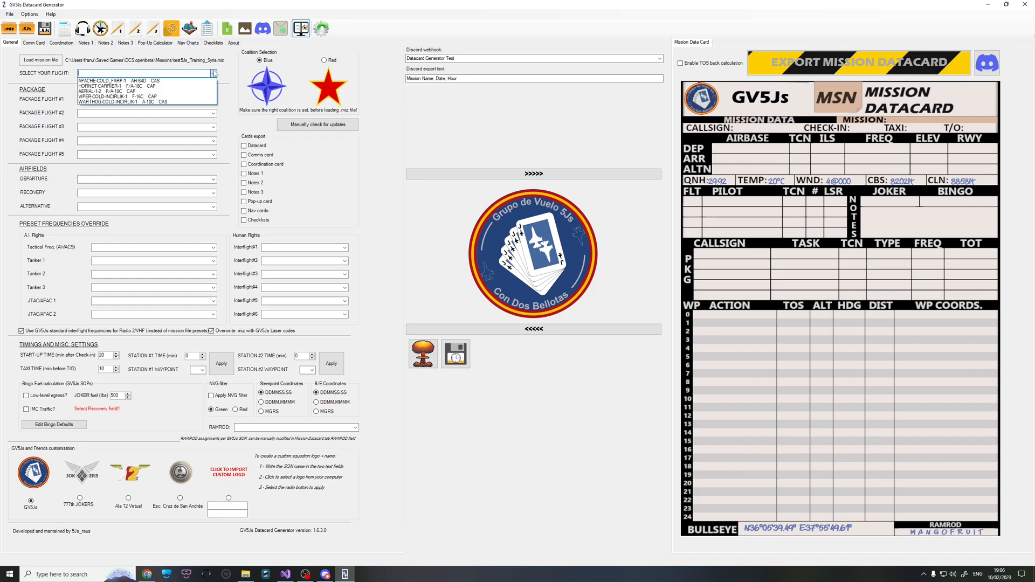
pyautogui.click(130, 86)
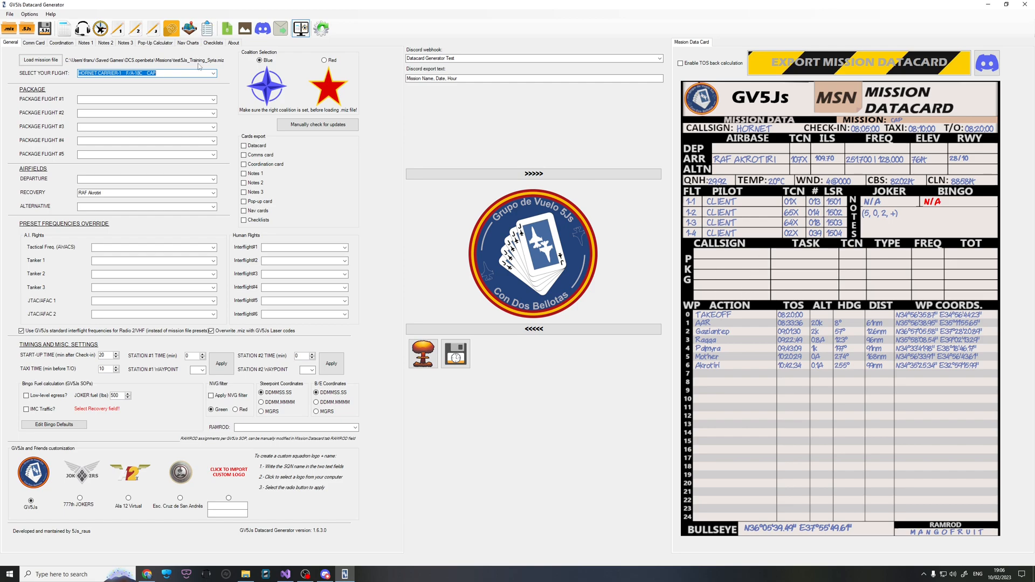
pyautogui.click(213, 100)
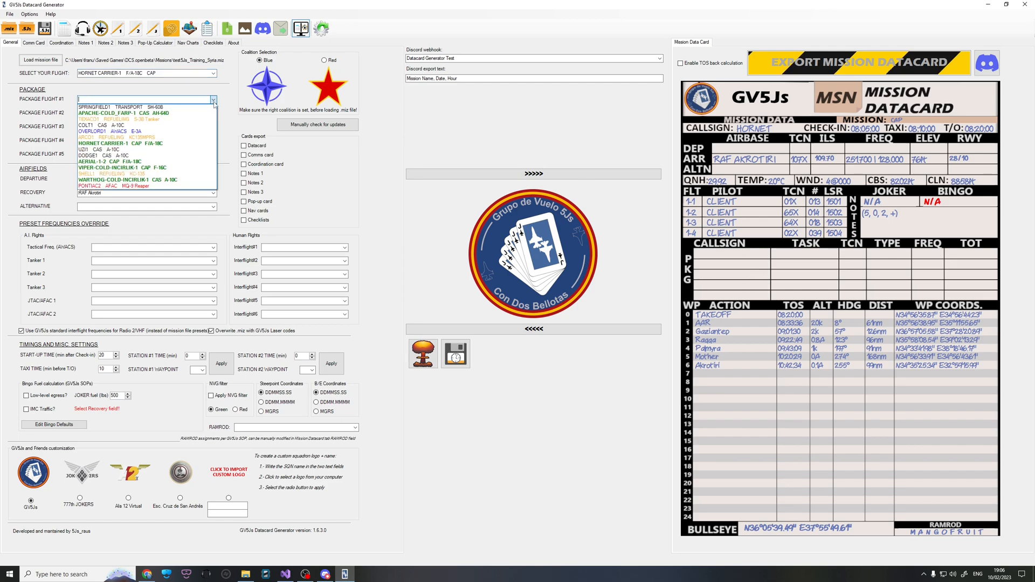
pyautogui.click(145, 169)
# Select APACHE-COLD_FARP-1, WARTHOG-COLD-INCIRLIK-1, OVERLORD1 and ARCO1 as package flights #2 to #5, in that order
pyautogui.click(214, 114)
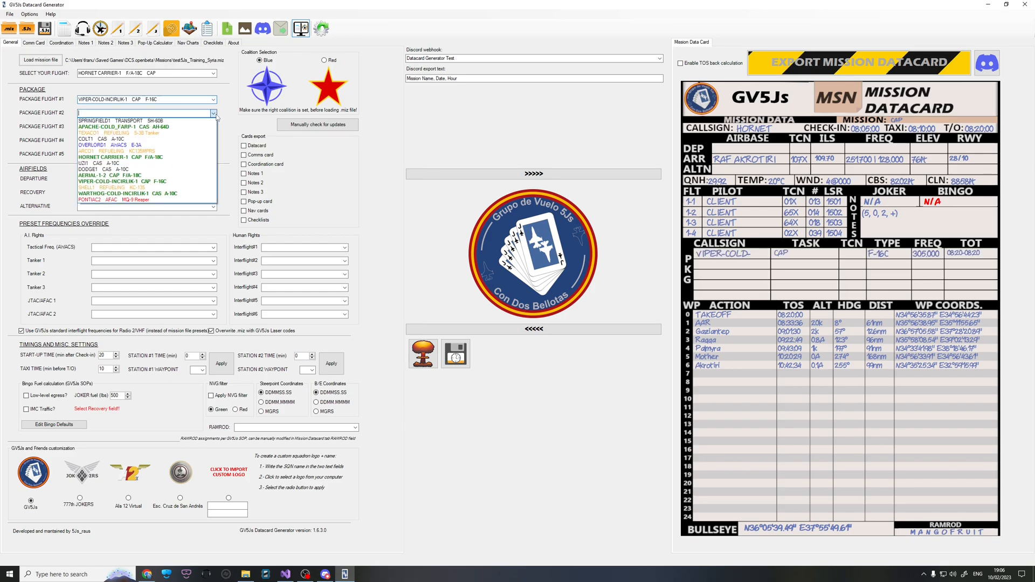
pyautogui.click(213, 126)
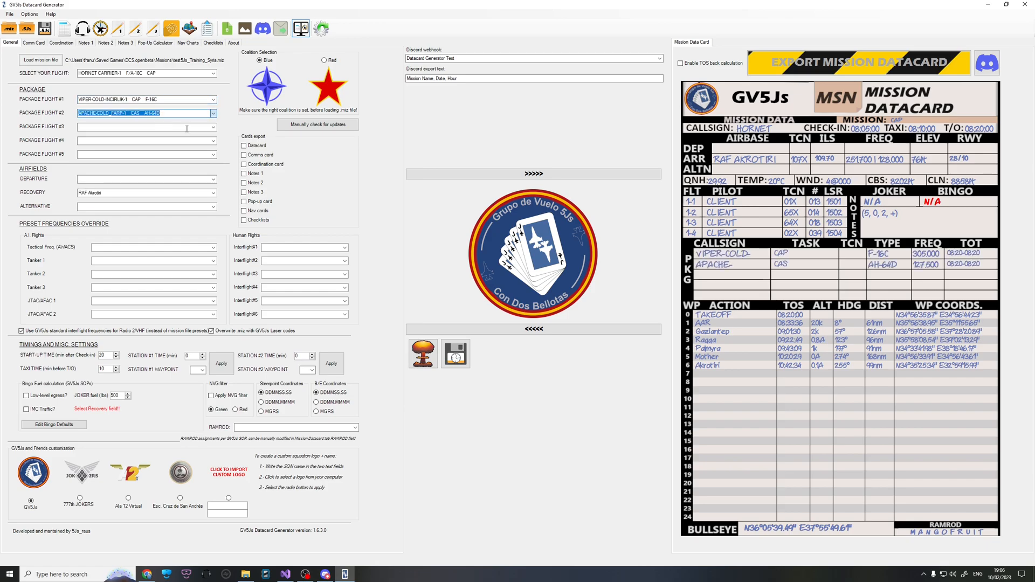
pyautogui.click(214, 128)
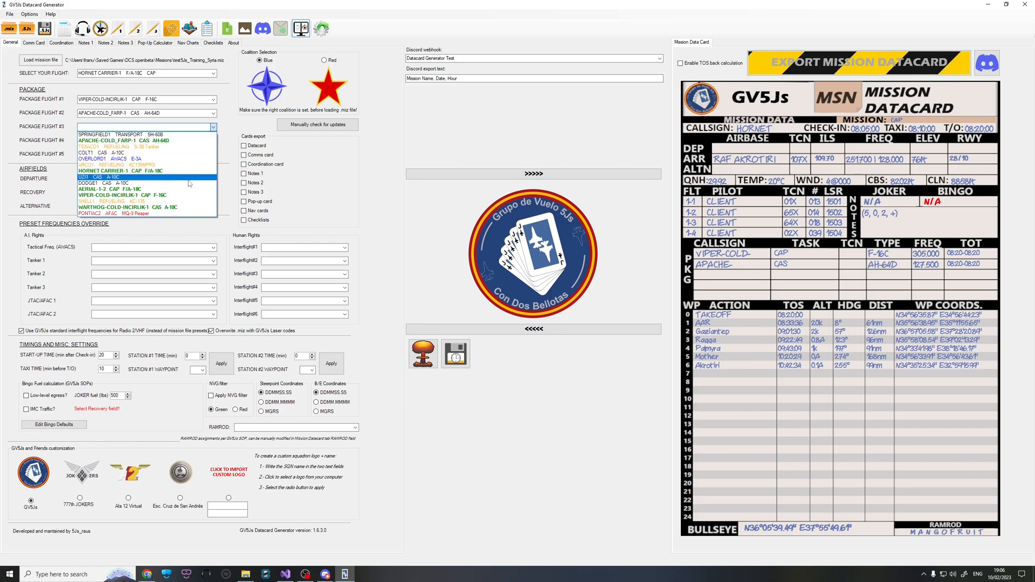
pyautogui.click(188, 210)
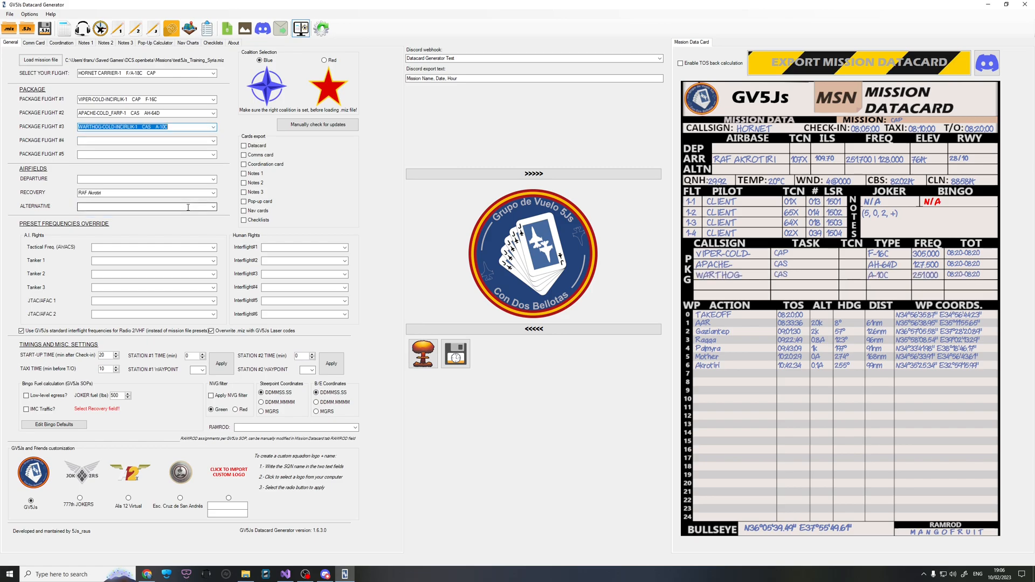
pyautogui.click(214, 141)
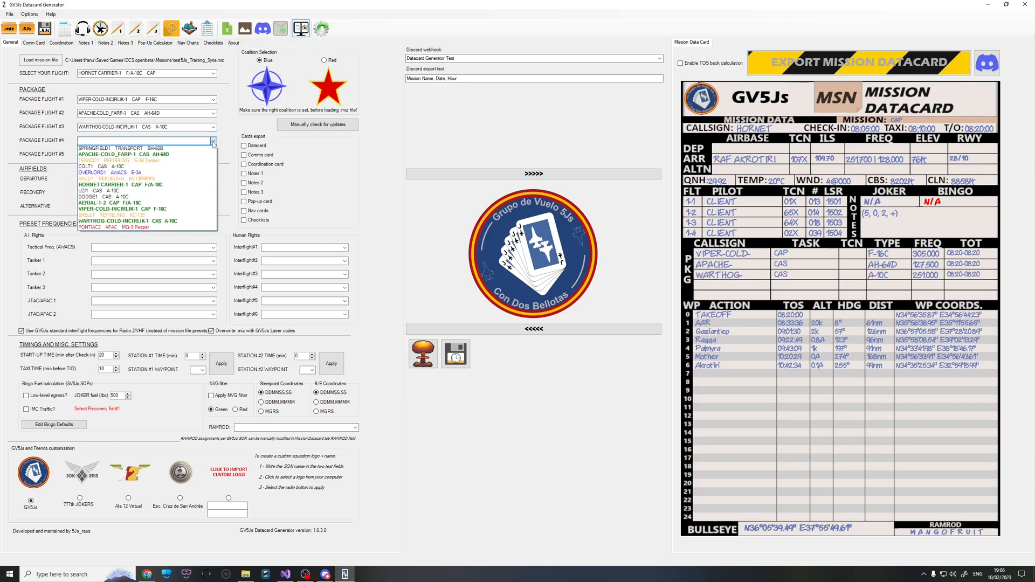
pyautogui.click(198, 173)
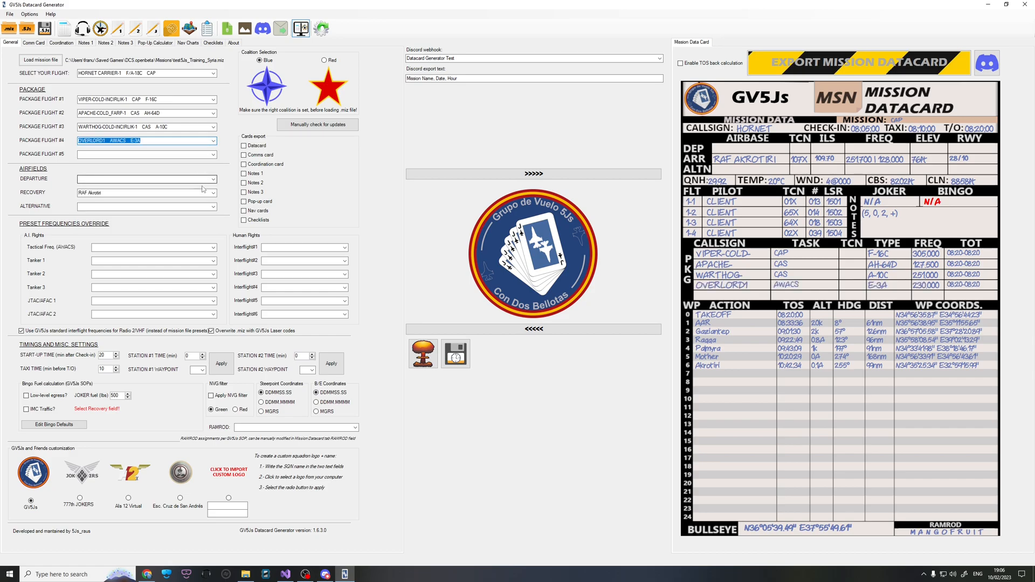
pyautogui.click(214, 155)
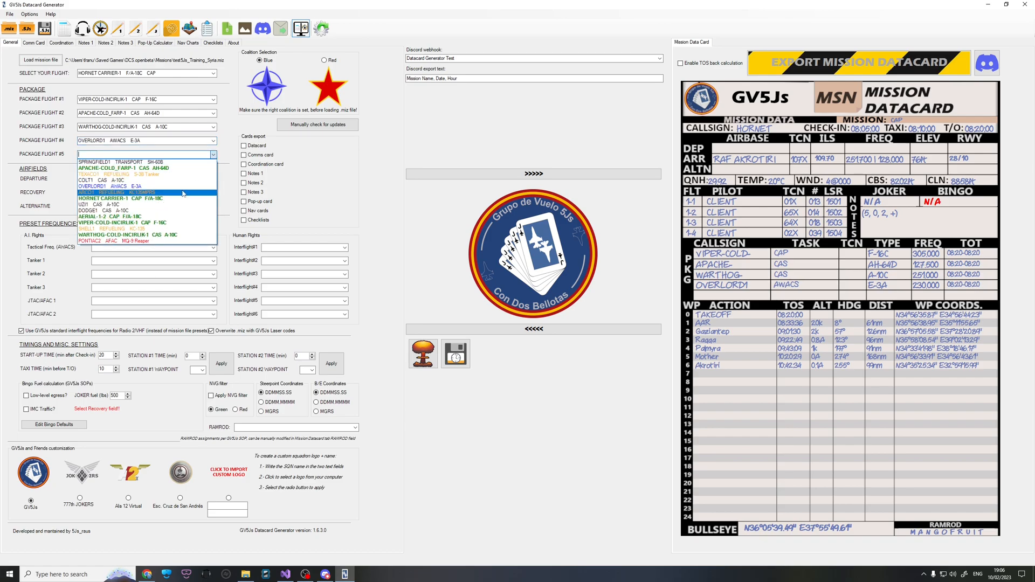
pyautogui.click(186, 191)
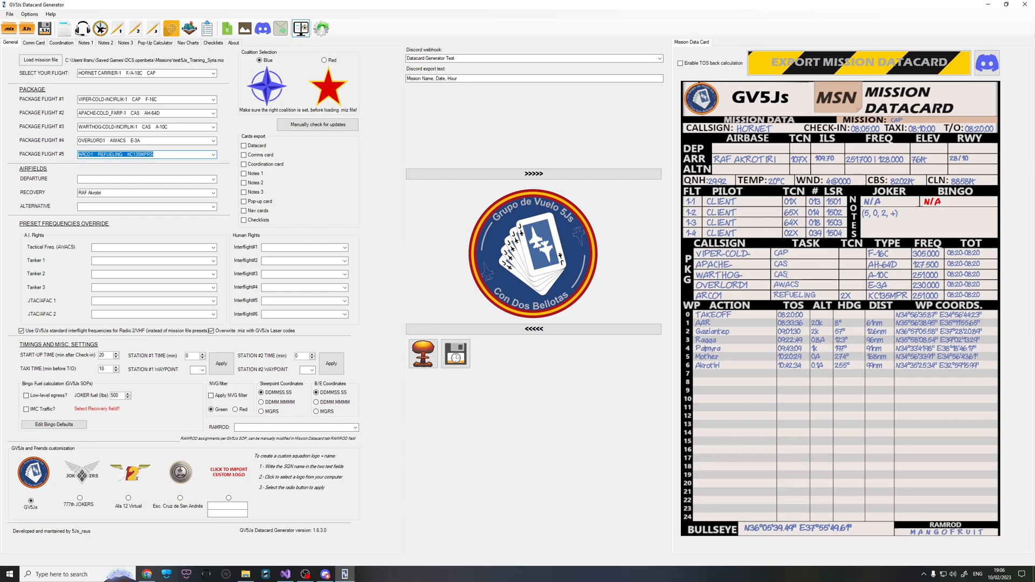
# Replace the CLIENT pilot entries with the lead pilot's callsign on 1-1 and JESTER, MAVERICK and GOOSE on 1-2 to 1-4
pyautogui.click(723, 203)
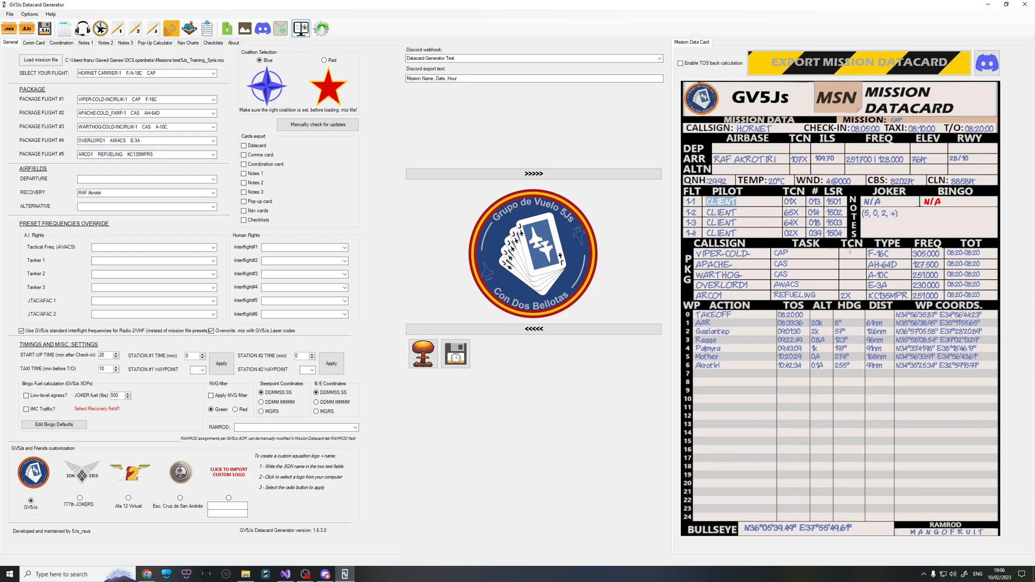
pyautogui.write('RAUS')
pyautogui.click(725, 212)
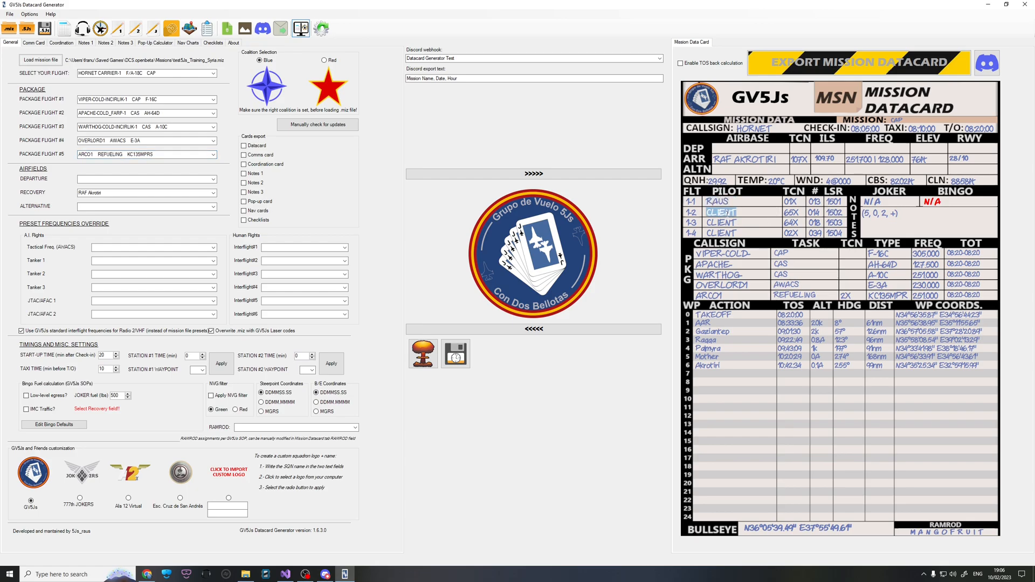
pyautogui.write('JESTER')
pyautogui.click(727, 222)
pyautogui.write('MAVERICK')
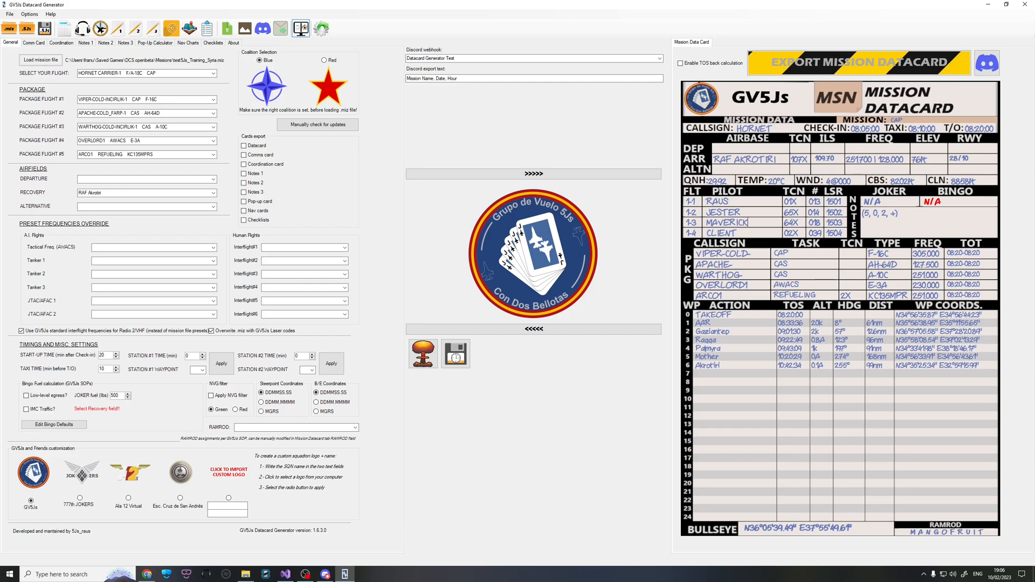
pyautogui.doubleClick(726, 234)
pyautogui.write('GOOSE')
# Set departure and recovery to CARRIER: CVN_73 and the alternative airfield to Hatay, and save the HORNET CARRIER-1 flight
pyautogui.click(206, 179)
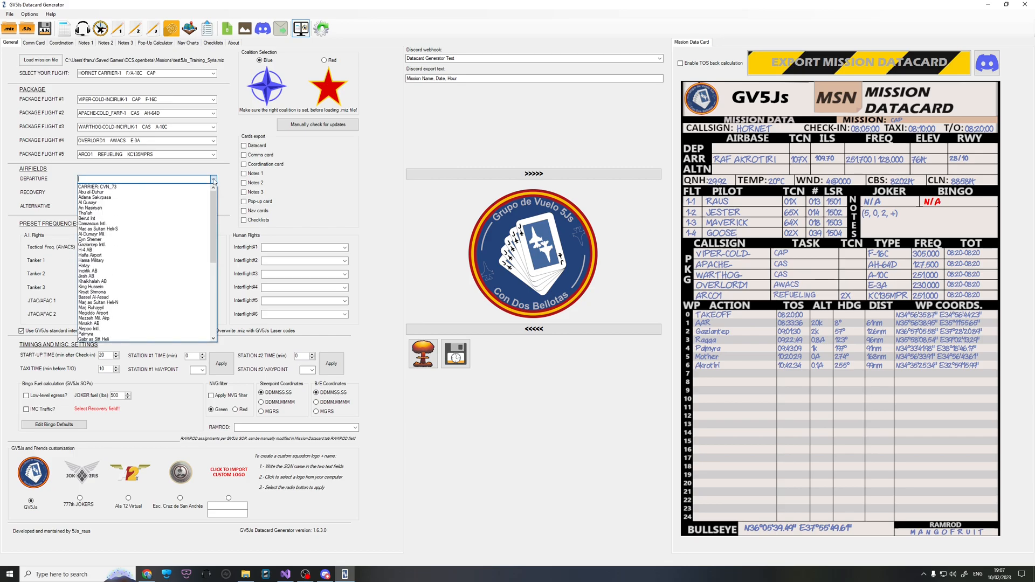
pyautogui.click(206, 186)
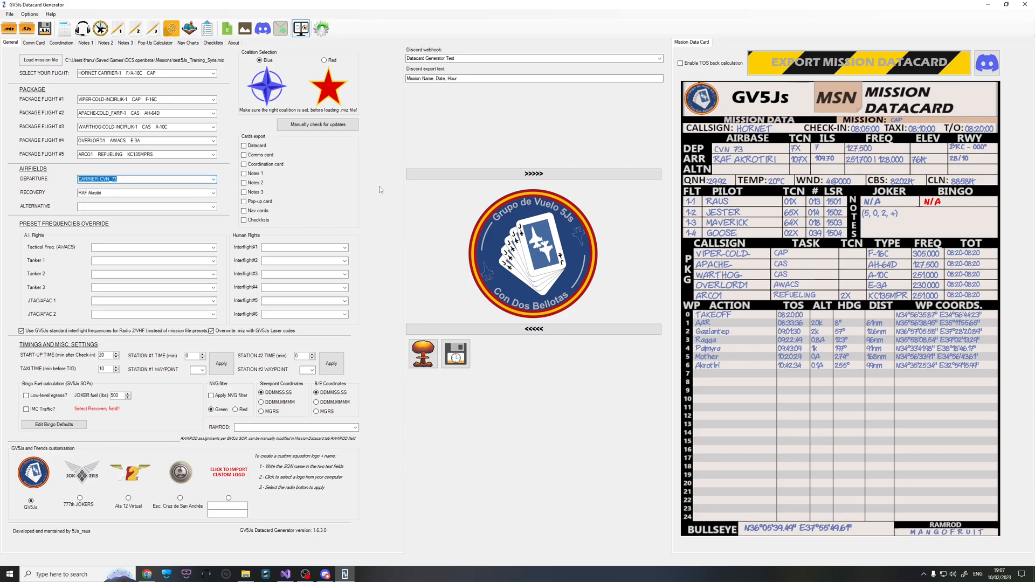
pyautogui.click(214, 192)
pyautogui.scroll(10, 202, 216)
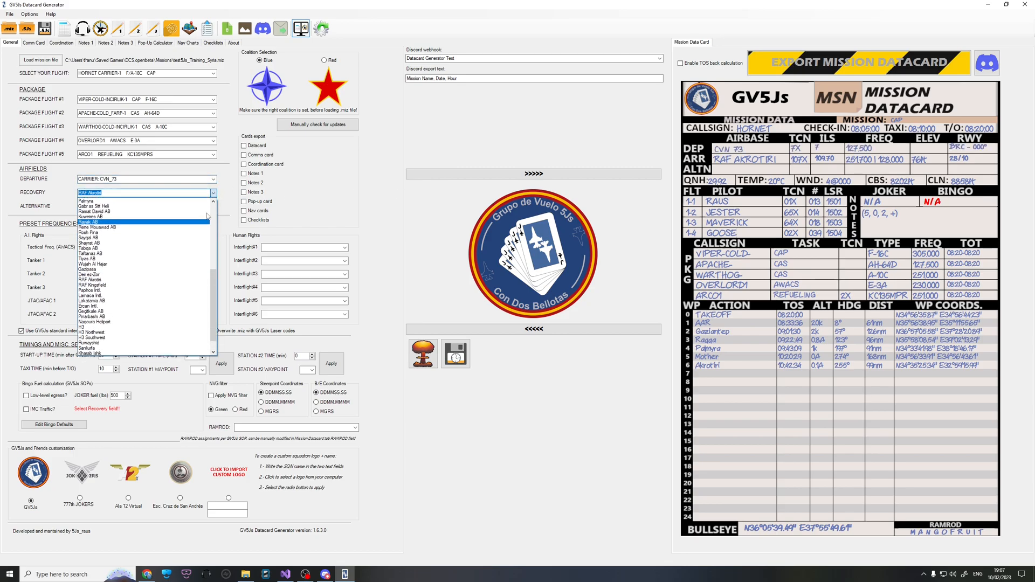
pyautogui.click(189, 200)
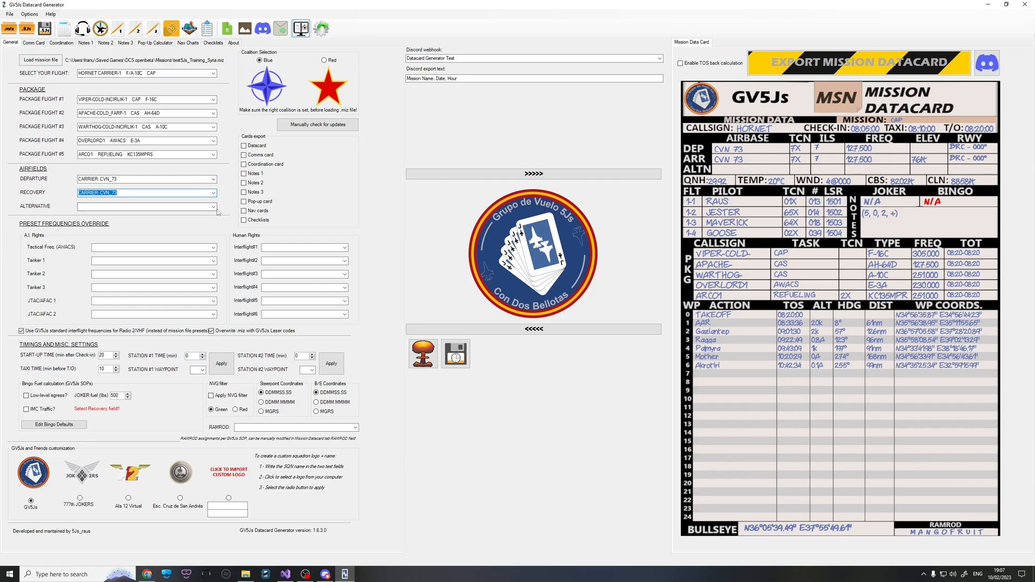
pyautogui.click(214, 206)
pyautogui.click(126, 295)
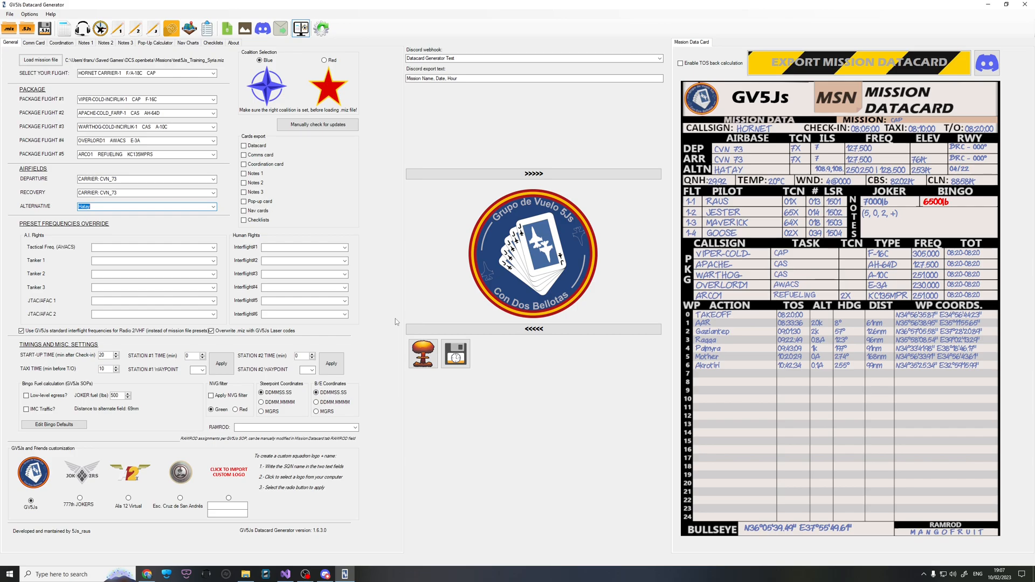
pyautogui.click(456, 360)
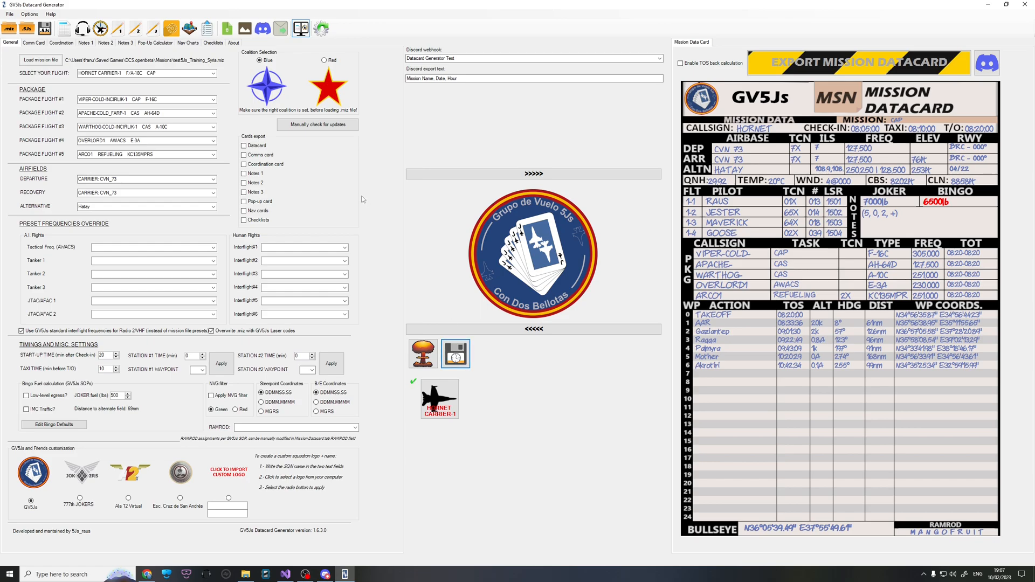
# Save APACHE-COLD_FARP-1 as an own flight, with HORNET CARRIER-1 as package flight #2 and PONTIAC2 AFAC as package flight #5
pyautogui.click(214, 75)
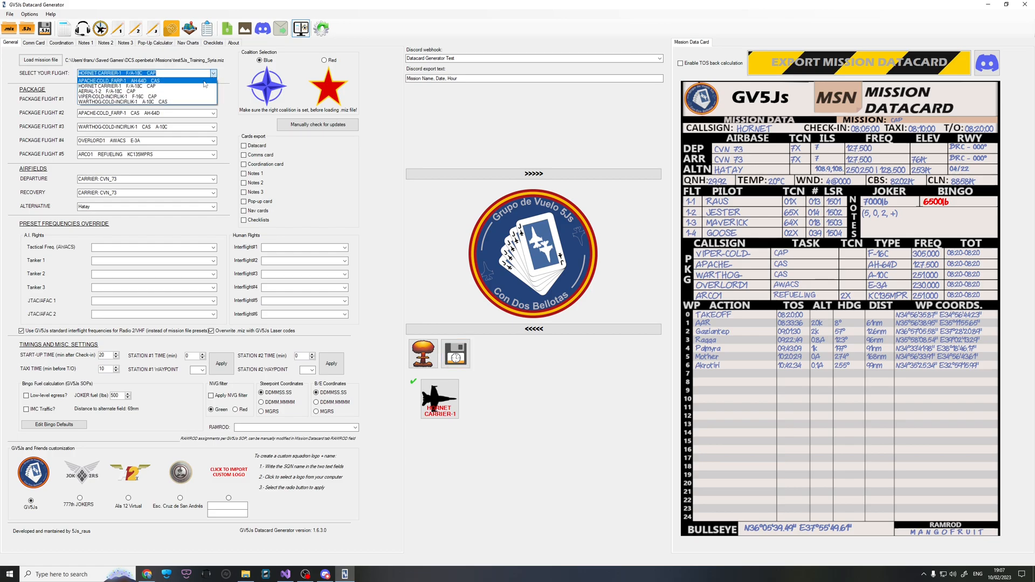
pyautogui.click(204, 81)
pyautogui.click(213, 114)
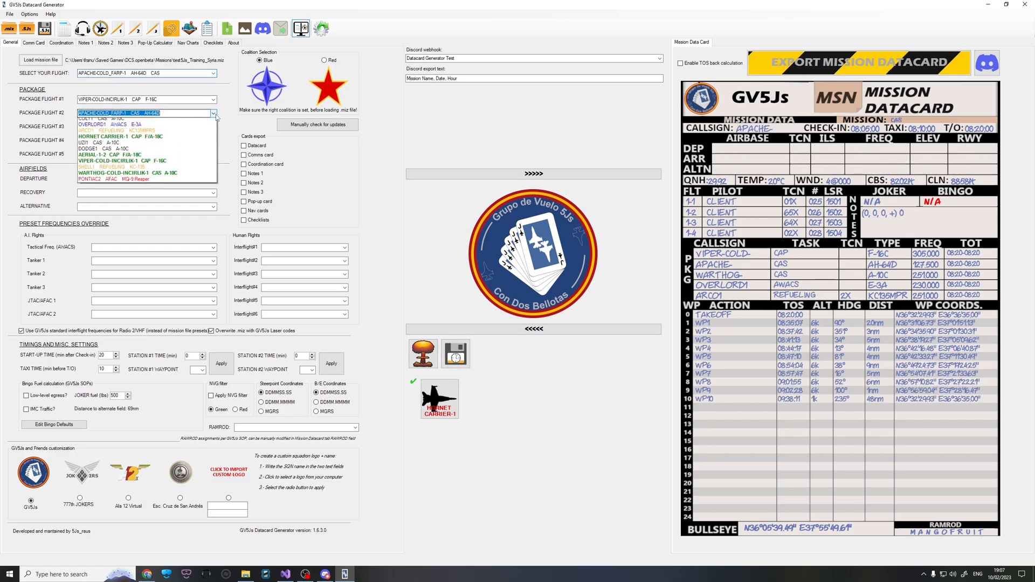
pyautogui.click(167, 162)
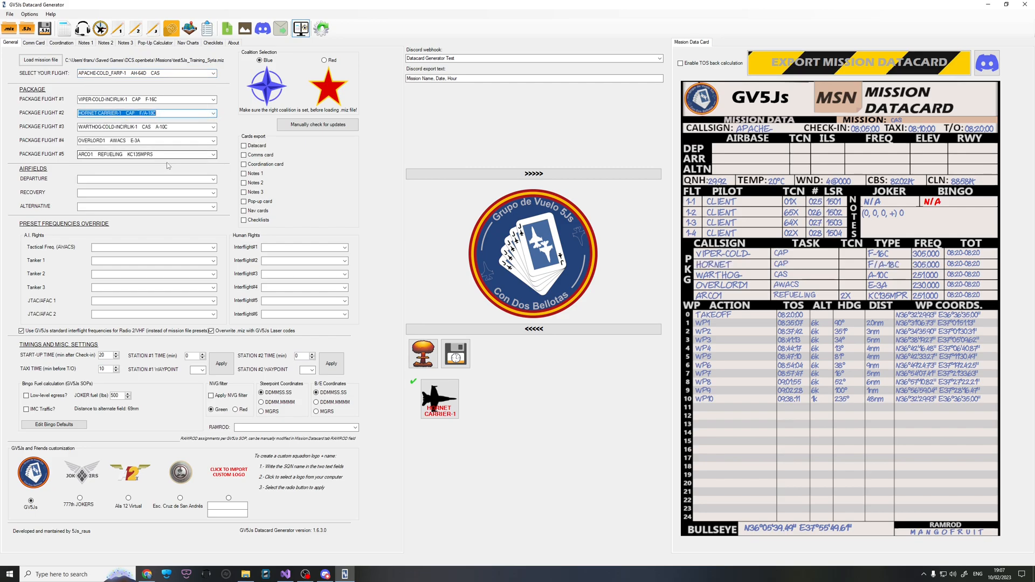
pyautogui.click(214, 155)
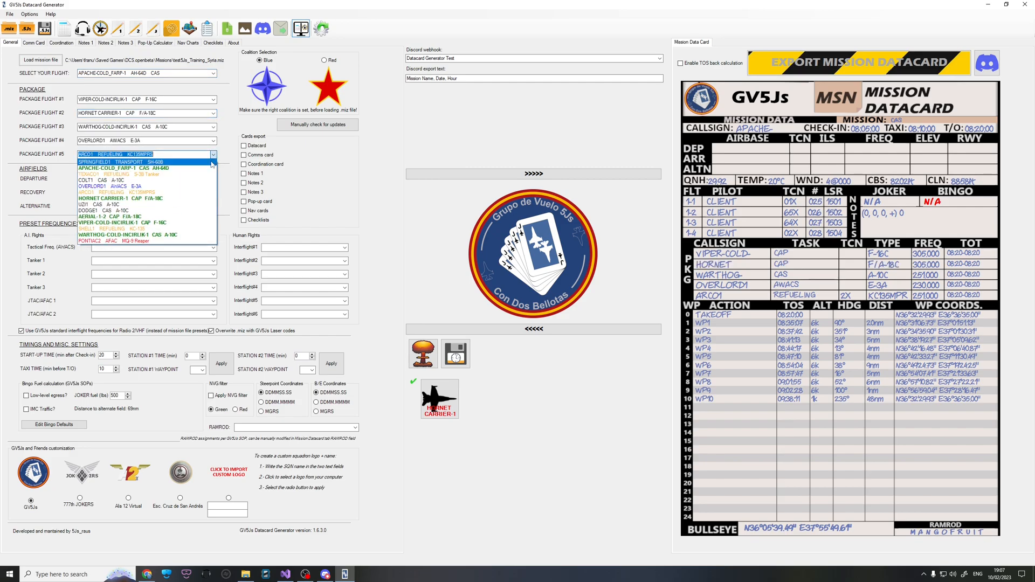
pyautogui.click(144, 241)
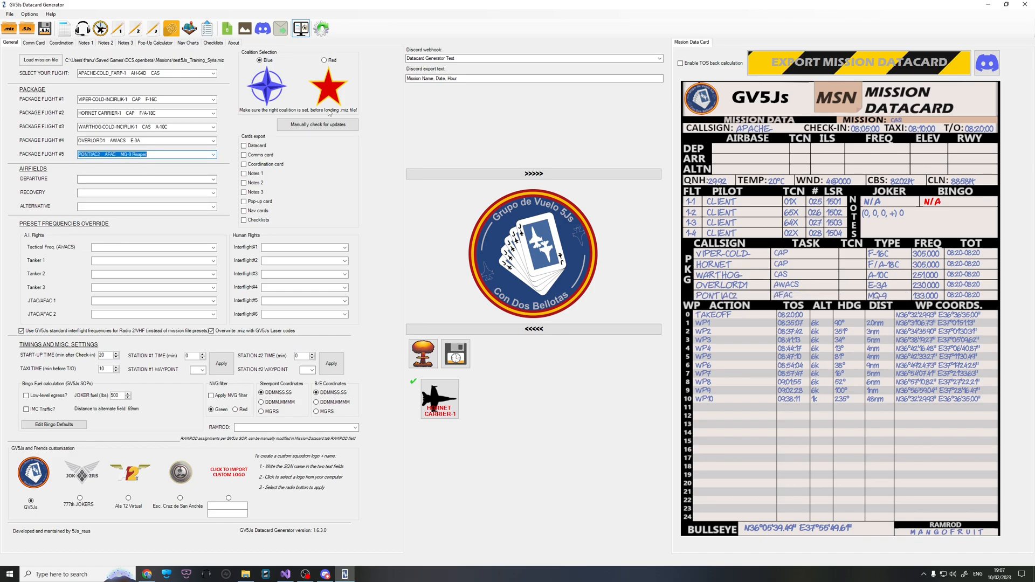
pyautogui.click(456, 354)
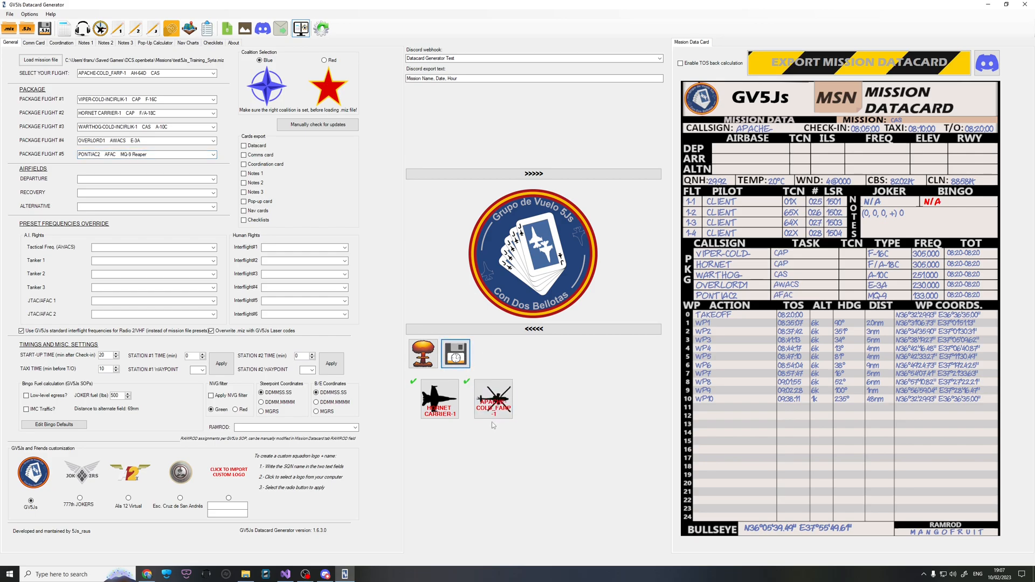
# Save WARTHOG-COLD-INCIRLIK-1 as an own flight, with APACHE-COLD_FARP-1 as package flight #3 and SHELL1 REFUELING KC-135 as package flight #5
pyautogui.click(198, 72)
pyautogui.click(214, 73)
pyautogui.click(162, 103)
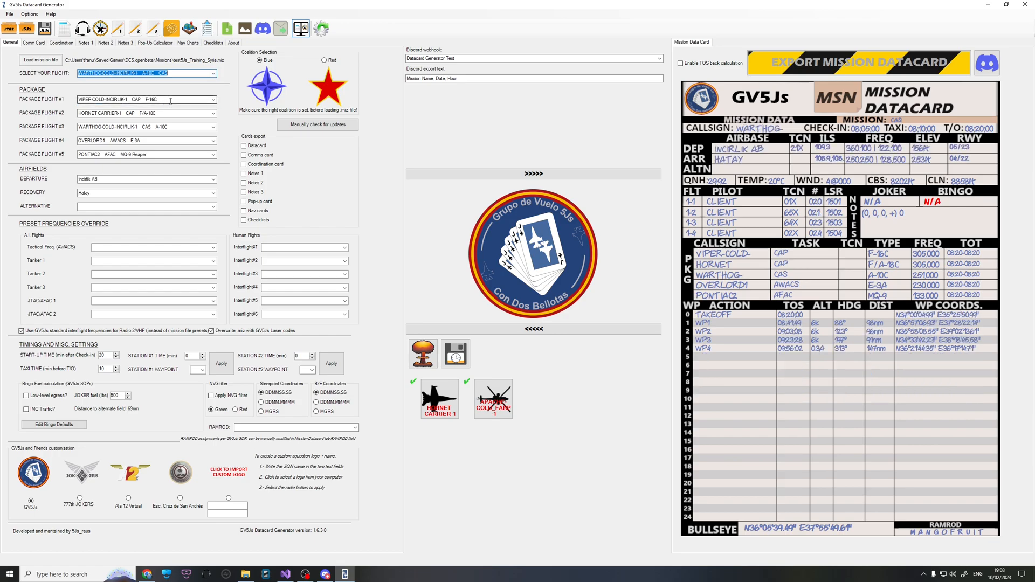
pyautogui.click(213, 128)
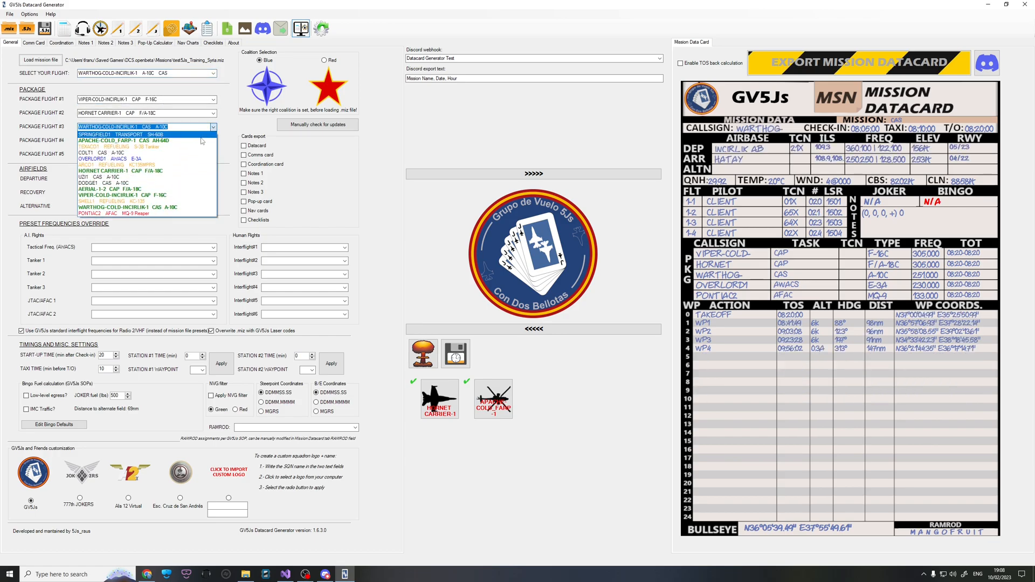
pyautogui.click(204, 141)
pyautogui.click(208, 154)
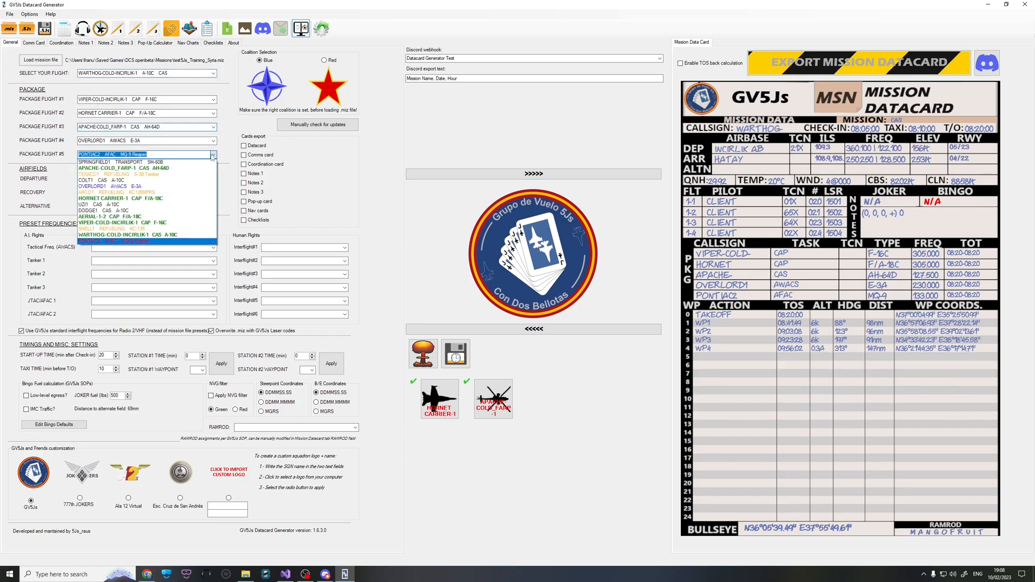
pyautogui.click(183, 228)
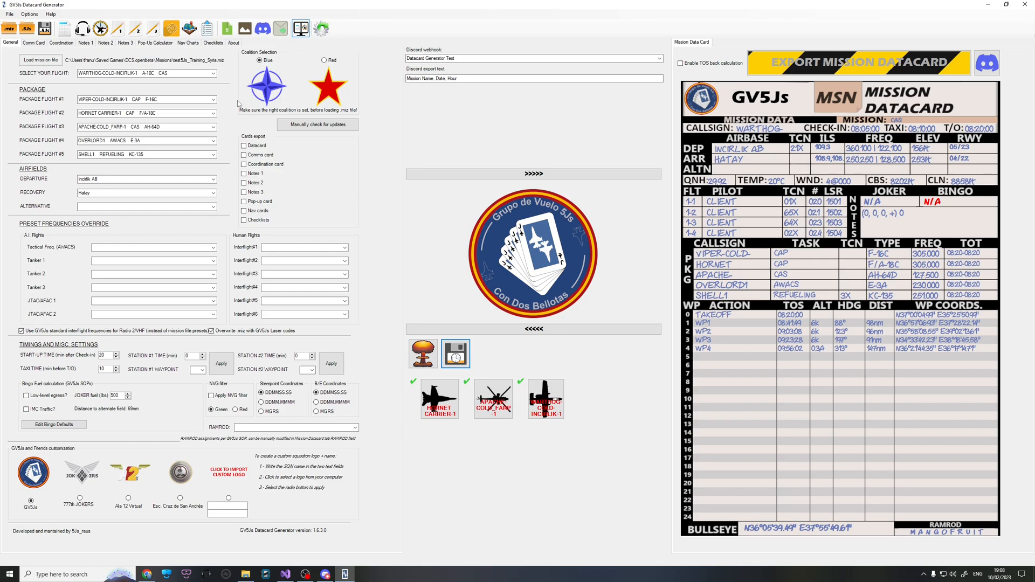
# Save VIPER-COLD-INCIRLIK-1 as an own flight, with OVERLORD1 AWACS E-3A as package flight #1
pyautogui.click(214, 73)
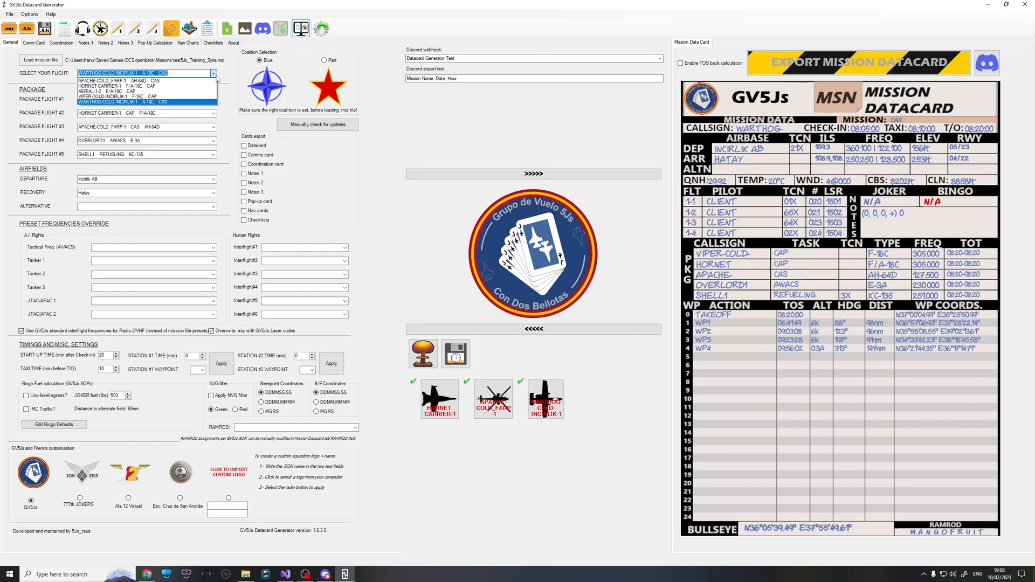
pyautogui.click(198, 97)
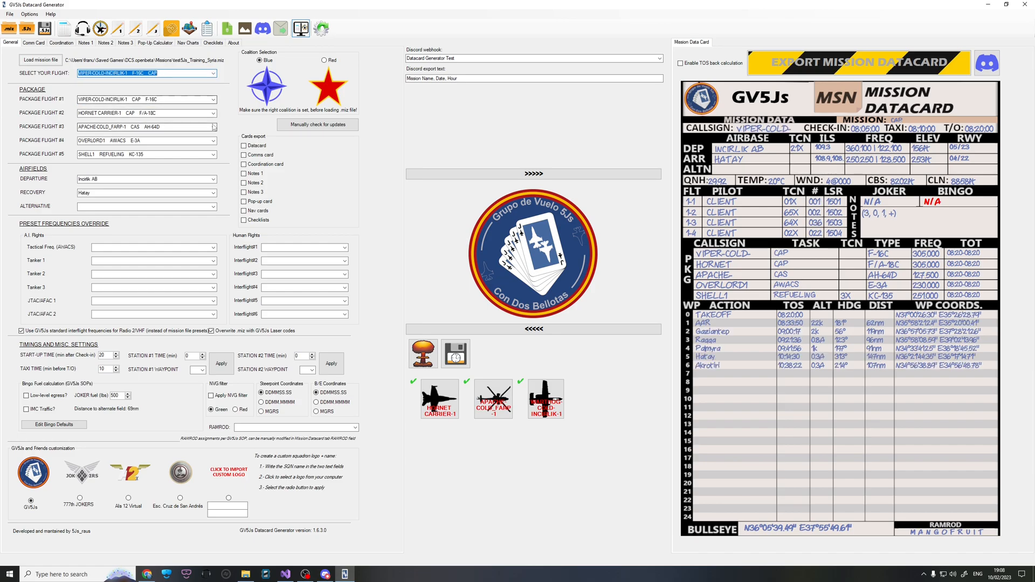
pyautogui.click(213, 100)
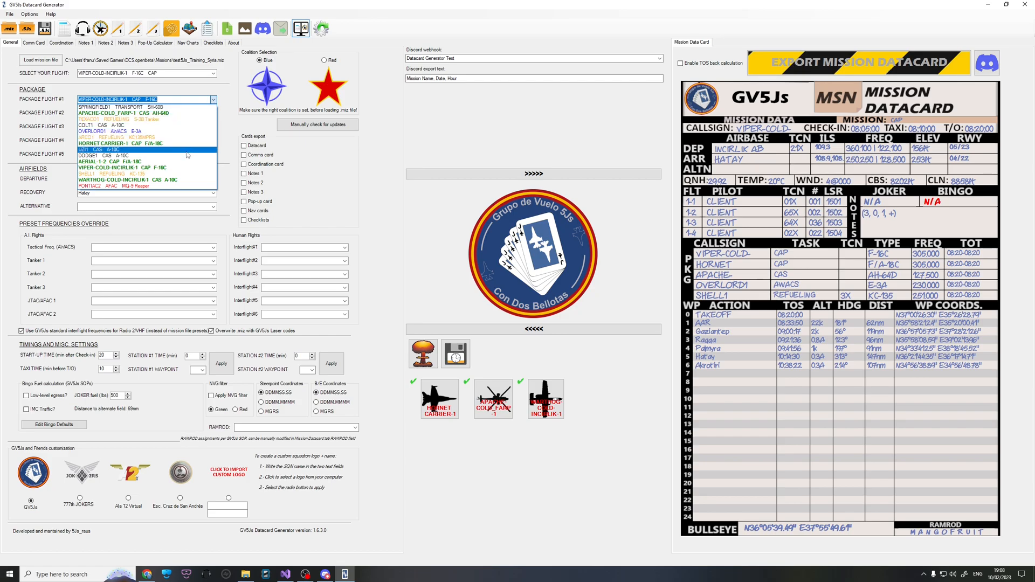
pyautogui.click(182, 133)
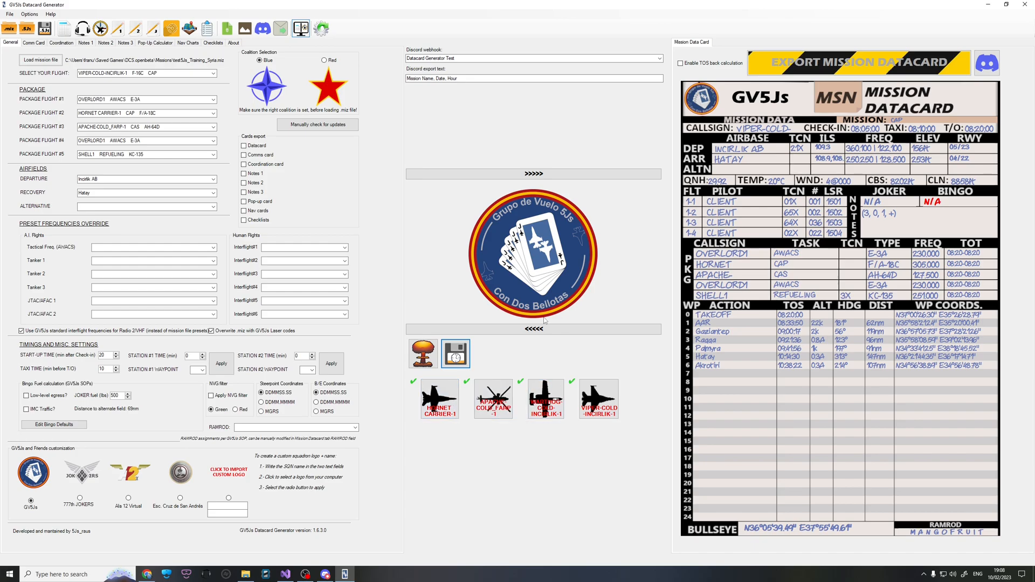
# Recall the saved HORNET CARRIER-1 and VIPER-COLD-INCIRLIK-1 flights, and set HORNET CARRIER-1 as Interflight#1 for the Viper flight
pyautogui.click(440, 399)
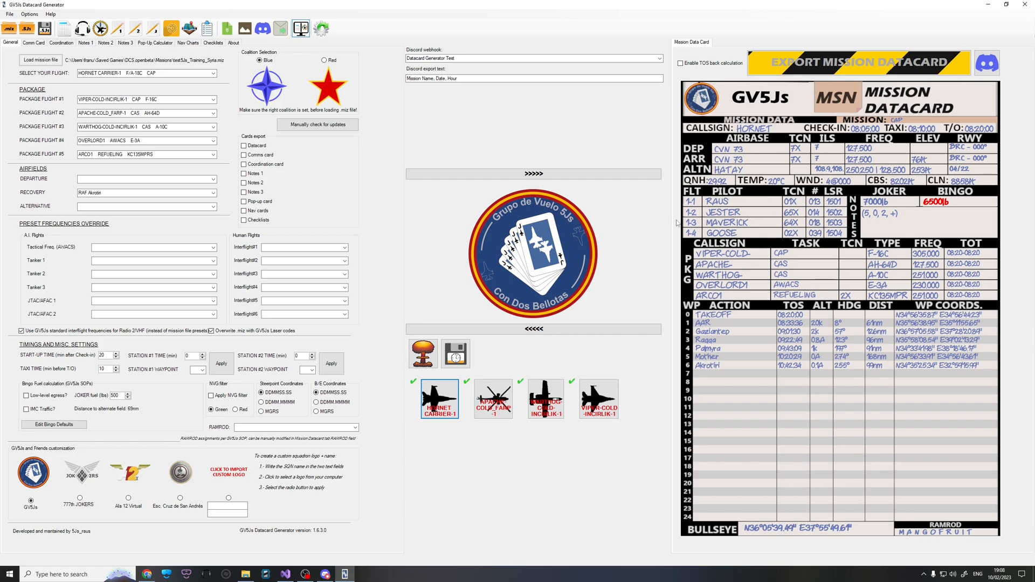
pyautogui.click(592, 395)
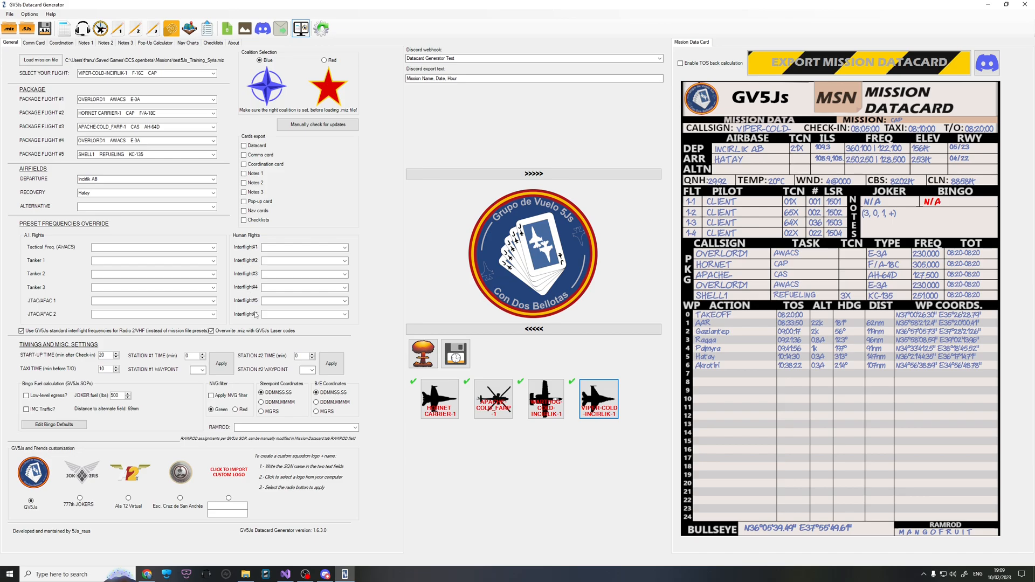
pyautogui.click(344, 248)
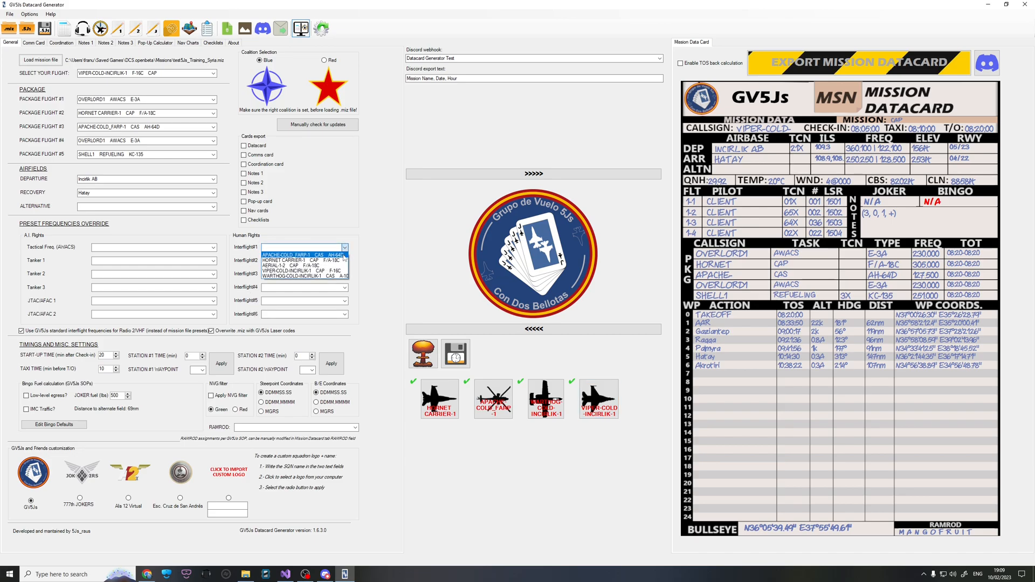
pyautogui.click(343, 261)
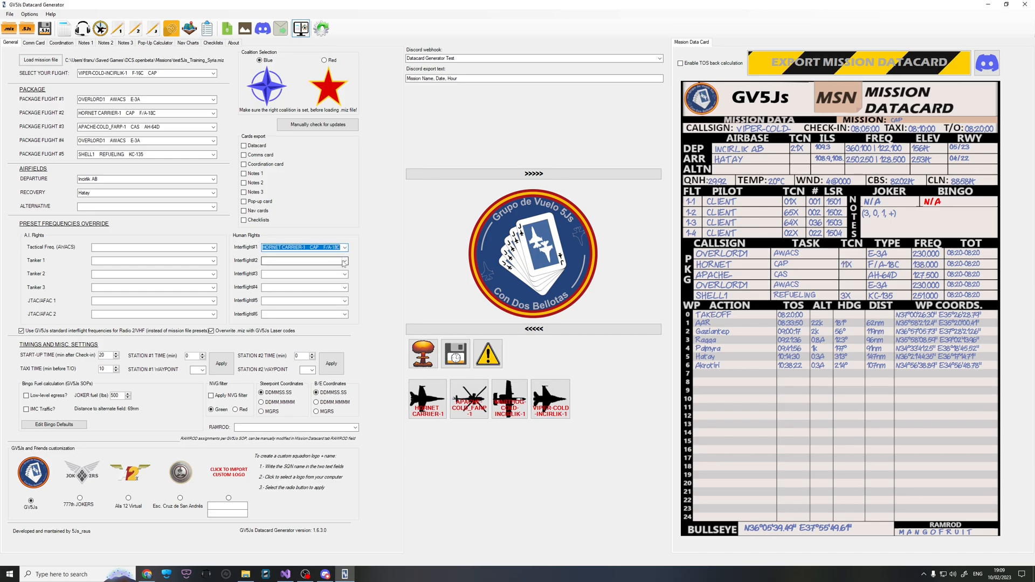
# Set Interflight#2 to VIPER-COLD-INCIRLIK-1, Interflight#3 to WARTHOG-COLD-INCIRLIK-1 and Interflight#4 to APACHE-COLD_FARP-1, and update the saved datacards
pyautogui.click(343, 261)
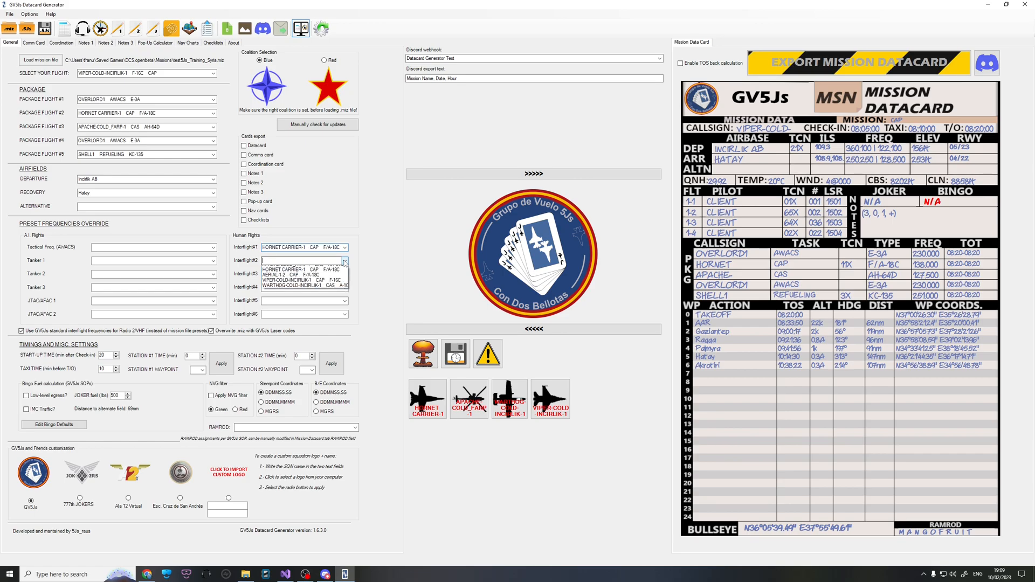
pyautogui.click(315, 285)
pyautogui.click(344, 275)
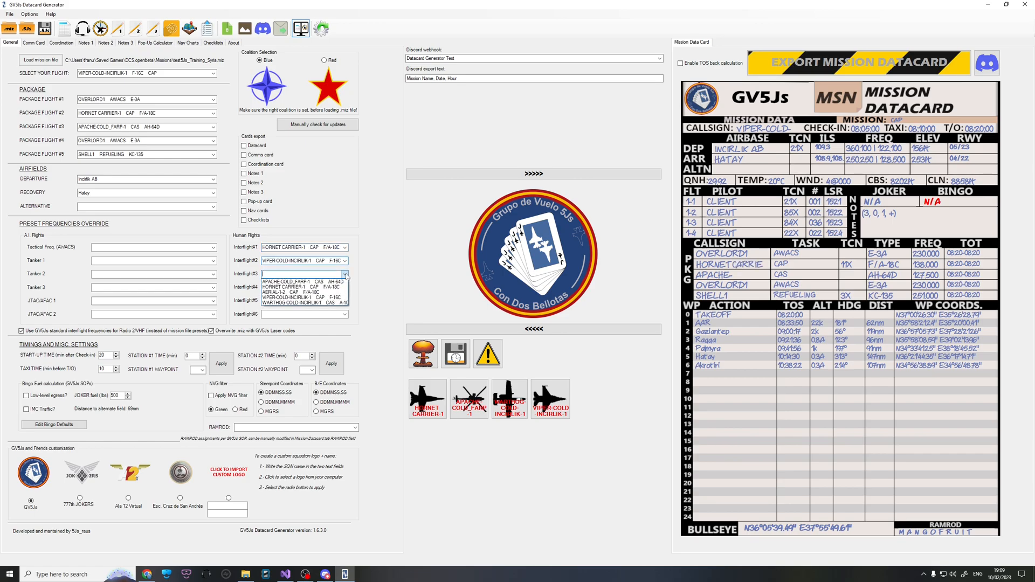
pyautogui.click(318, 302)
pyautogui.click(345, 288)
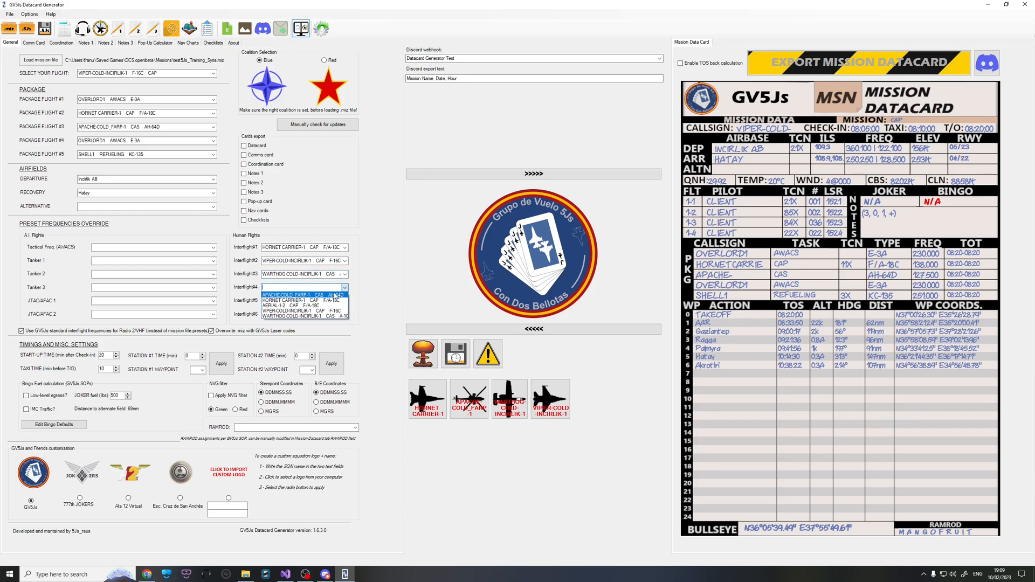
pyautogui.click(335, 295)
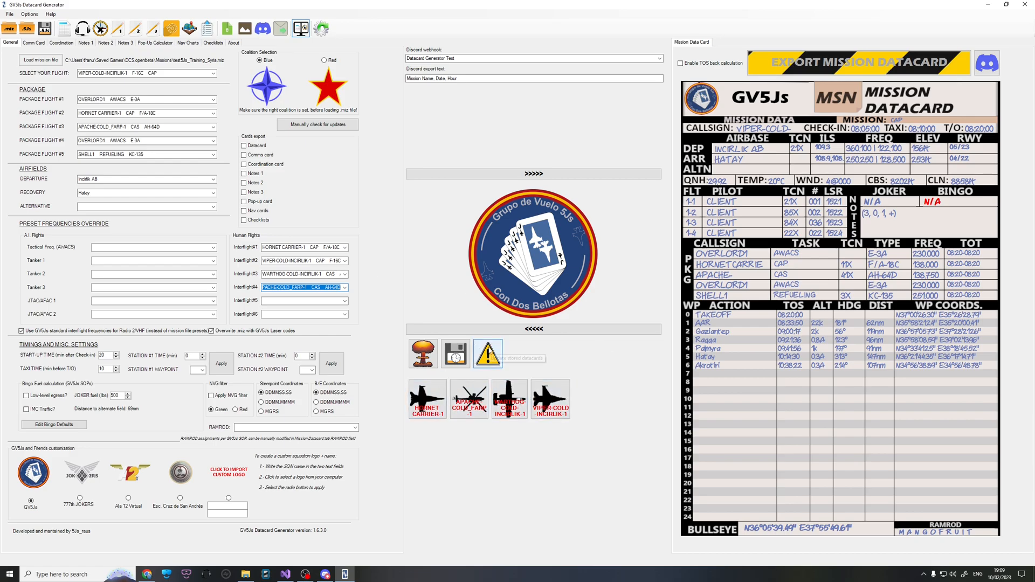
pyautogui.click(488, 354)
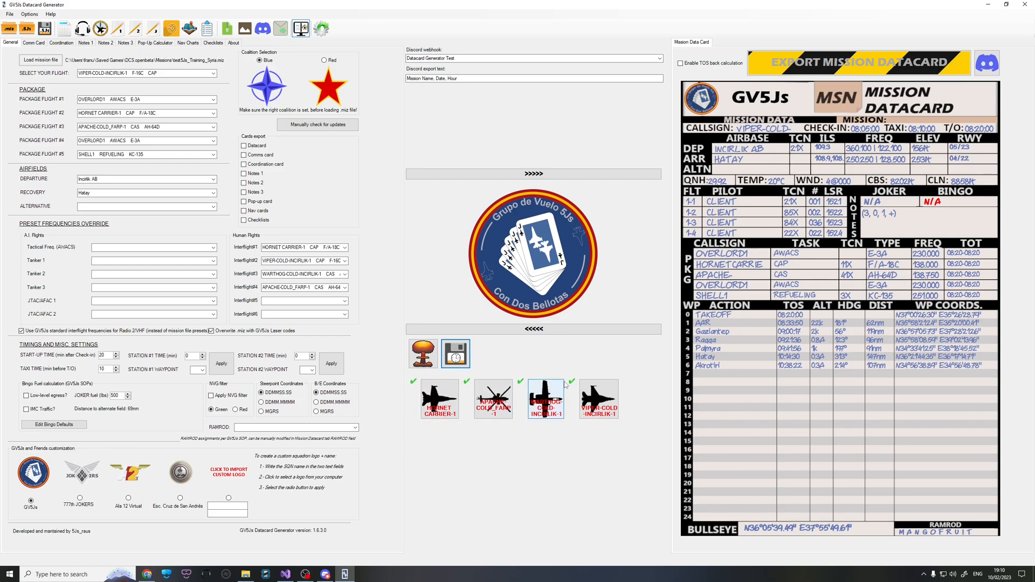
# Clear the displayed mission datacard and recall the saved HORNET CARRIER-1 flight
pyautogui.click(446, 409)
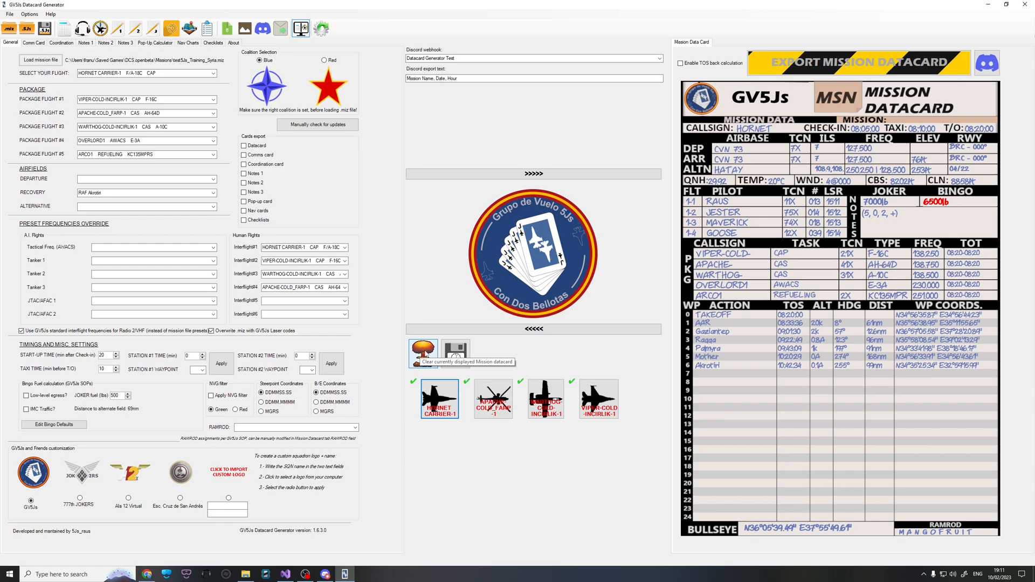
pyautogui.click(420, 354)
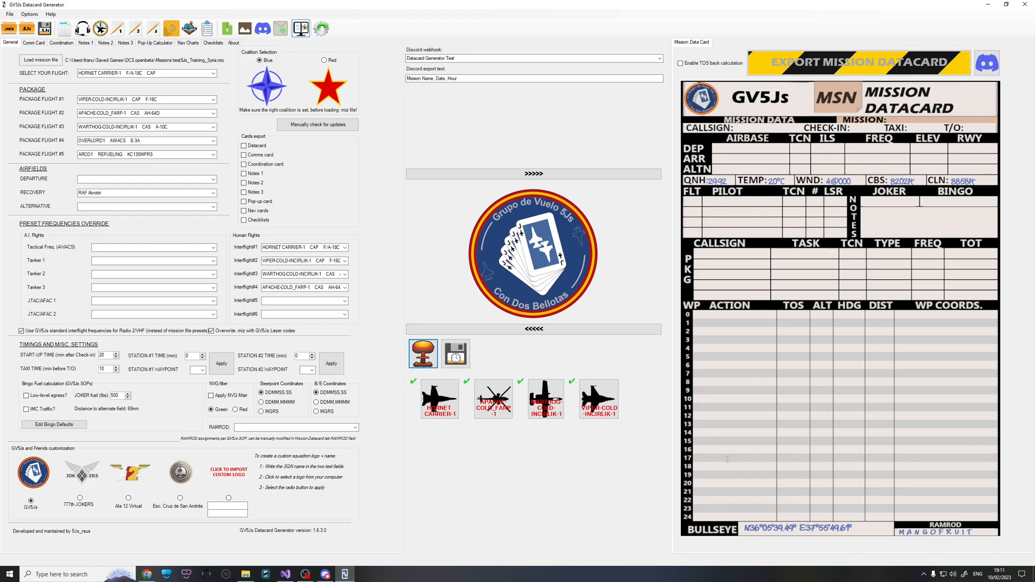
pyautogui.click(453, 411)
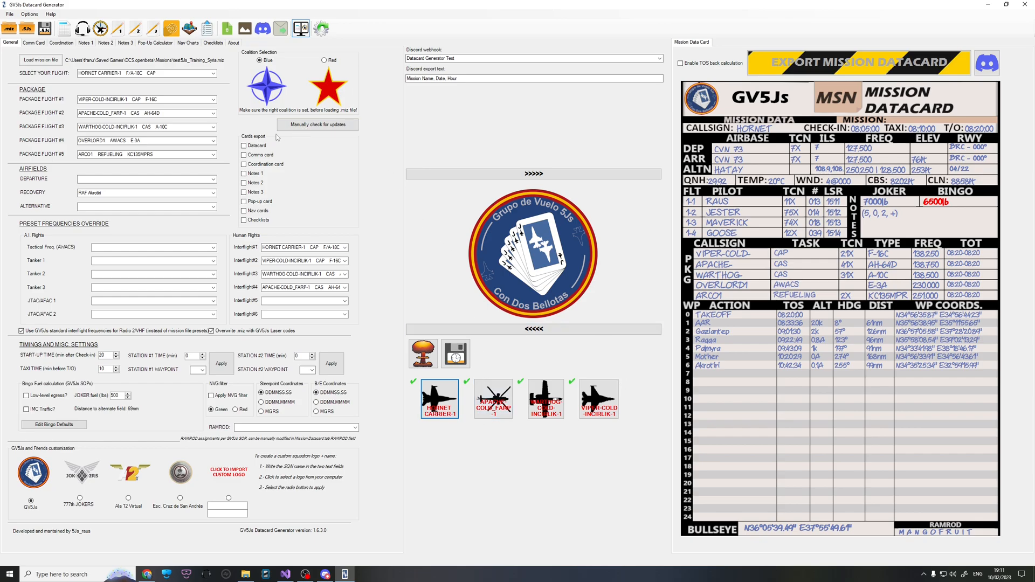
# Include the datacard and comms card in the export, and assign Al Qusayr, Incirlik AB and Kiryat Shmona to Radio 1 channels 2, 3 and 4
pyautogui.click(243, 146)
pyautogui.click(244, 155)
pyautogui.click(33, 43)
pyautogui.click(159, 158)
pyautogui.click(115, 186)
pyautogui.click(81, 261)
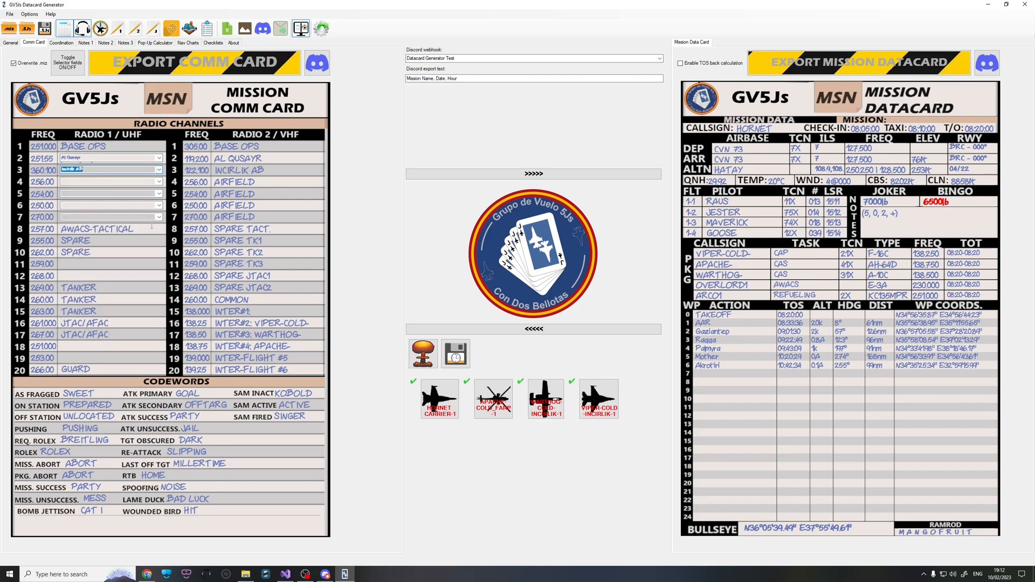
pyautogui.click(159, 181)
pyautogui.click(81, 295)
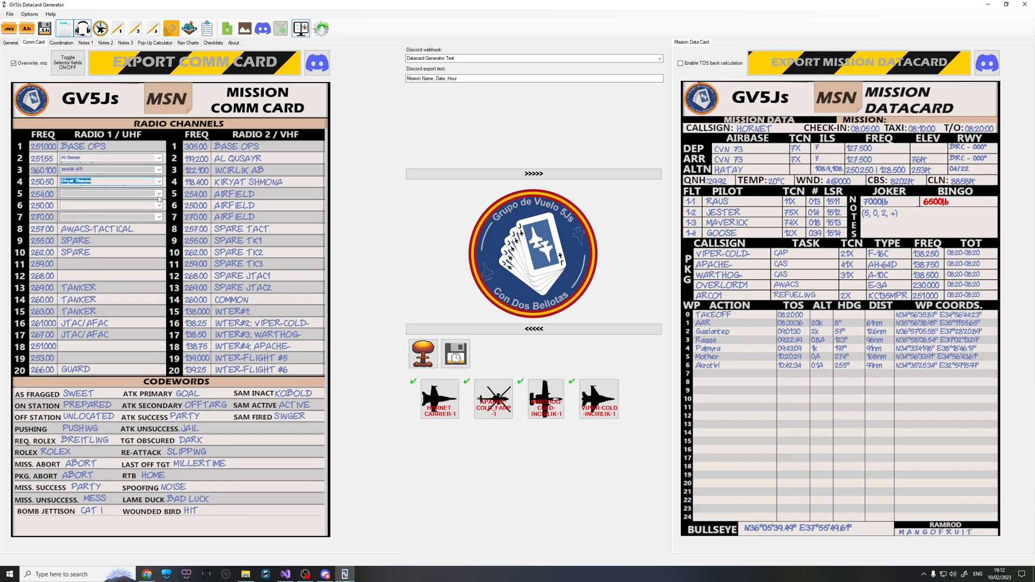
# Export the selected cards of the saved flights to Discord with the export text "Mission Datacards"
pyautogui.click(11, 43)
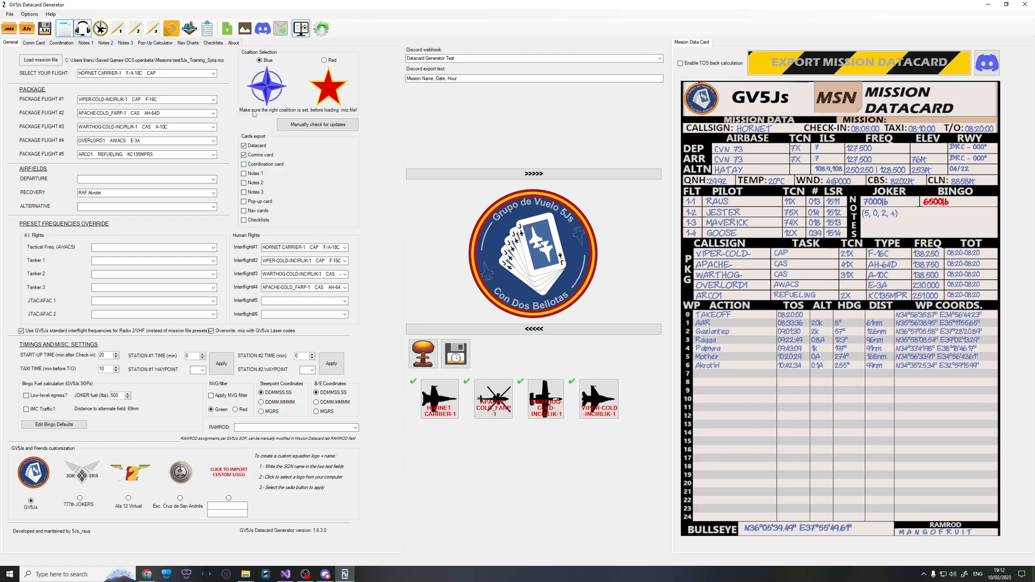
pyautogui.click(262, 29)
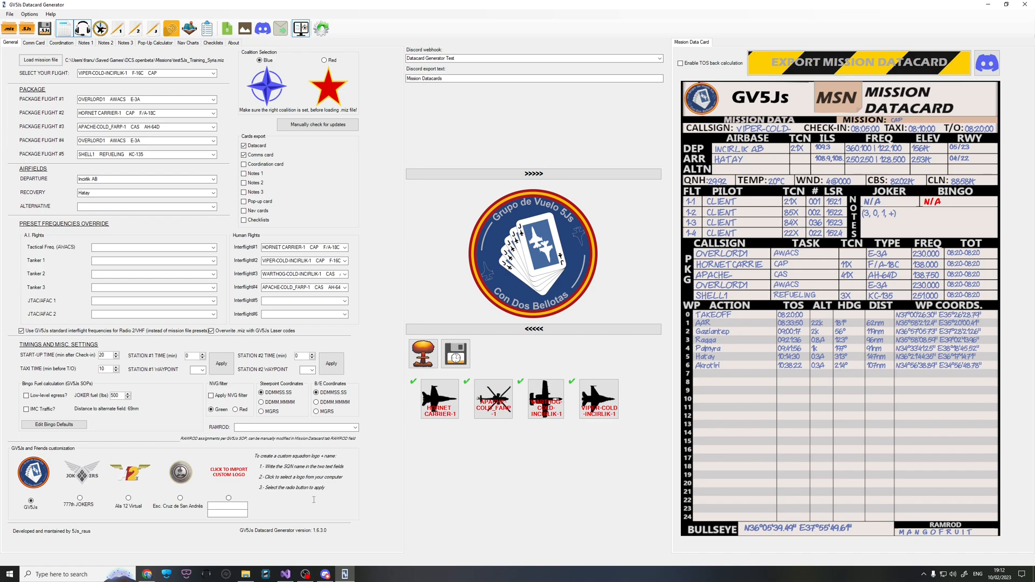
# Switch to Discord, examine the exported mission datacards and comm card in the test channel, and return to GV5Js Datacard Generator
pyautogui.click(329, 576)
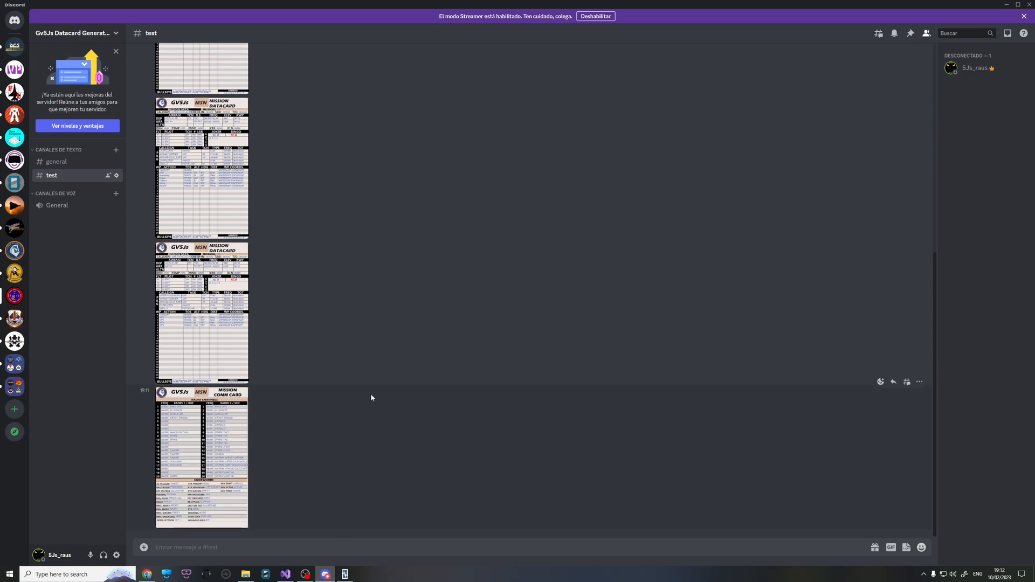
pyautogui.scroll(2, 370, 399)
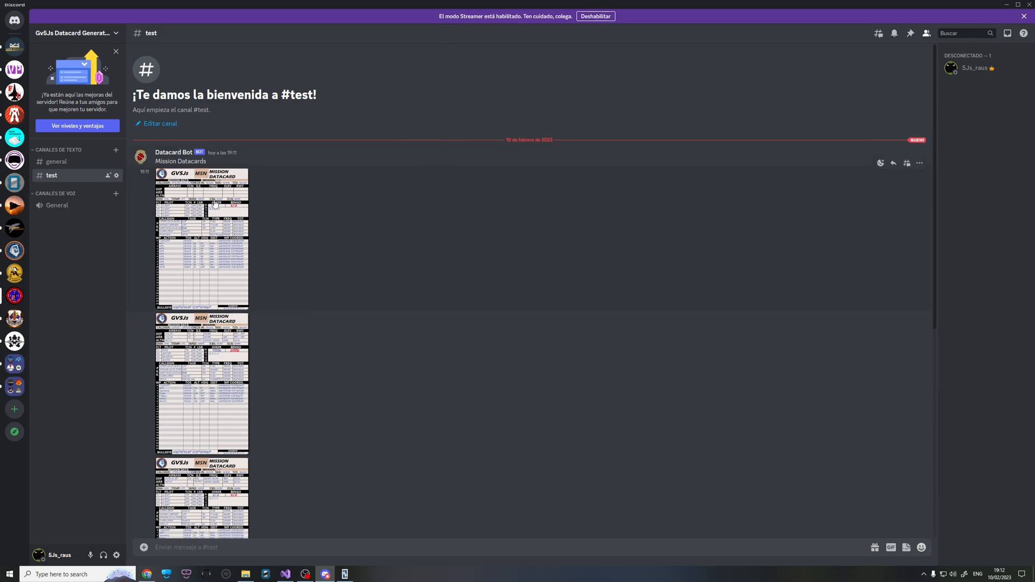
pyautogui.click(203, 213)
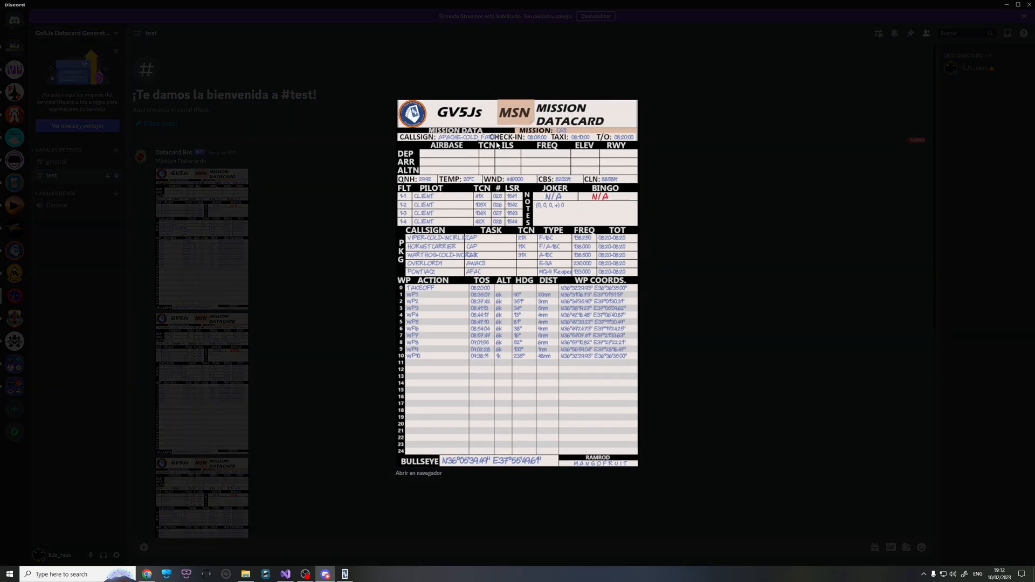
pyautogui.click(305, 261)
pyautogui.click(270, 333)
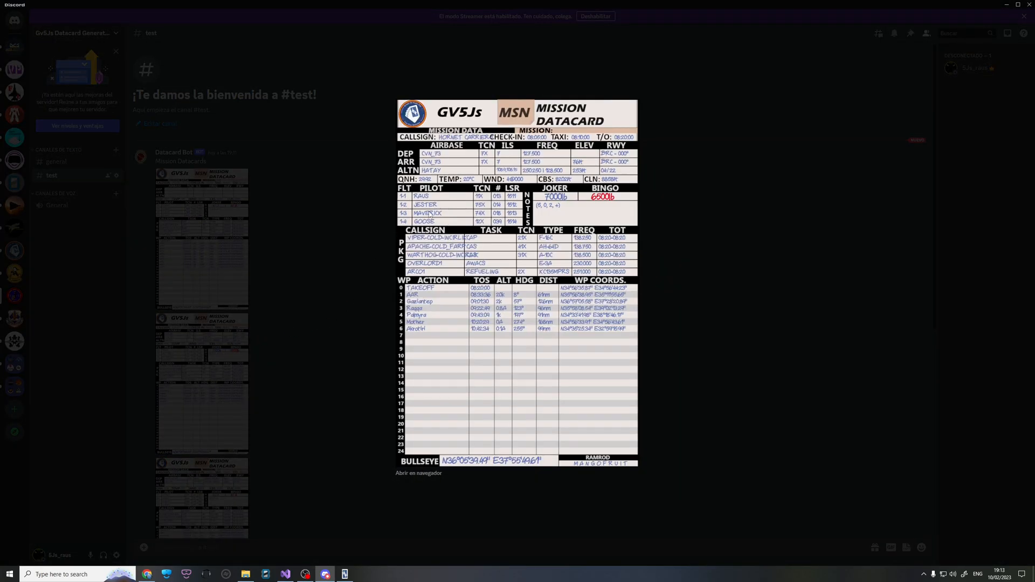
pyautogui.click(332, 332)
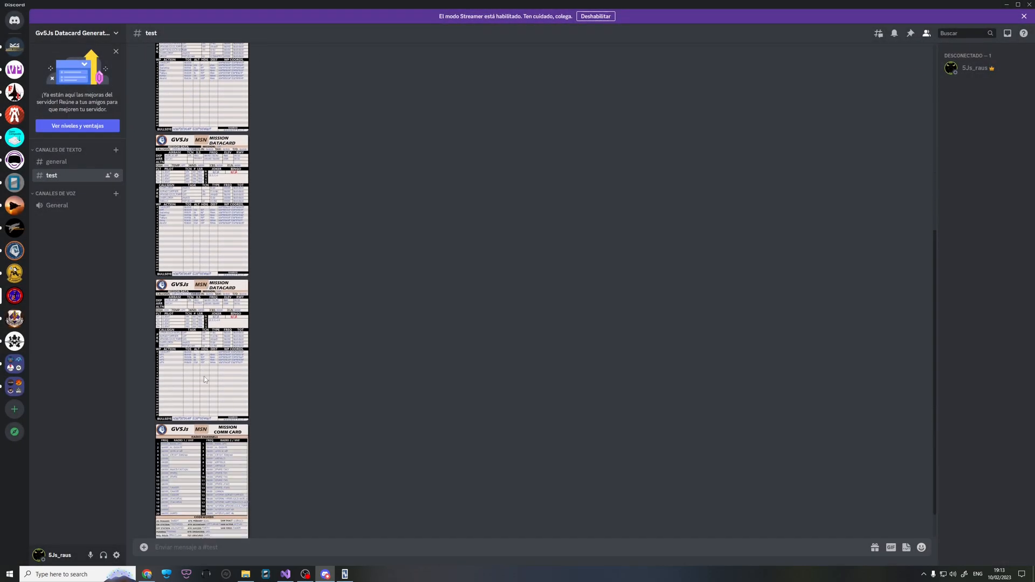
pyautogui.click(183, 420)
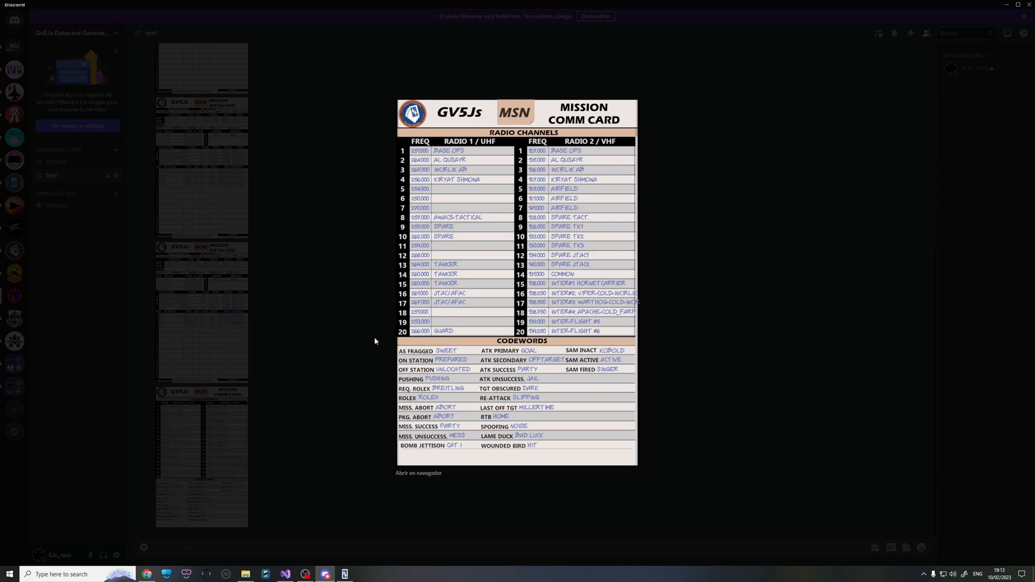
pyautogui.click(335, 320)
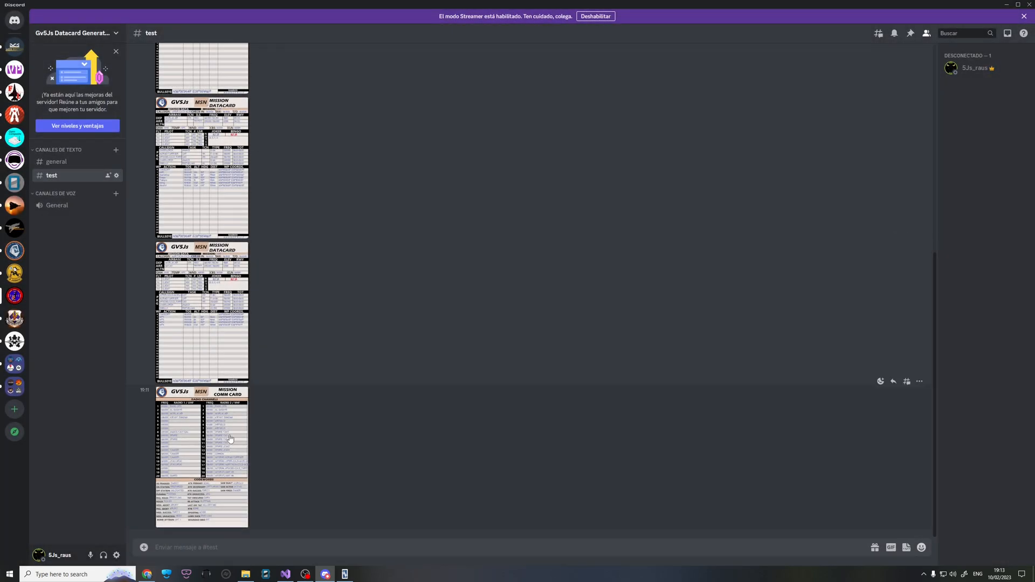
pyautogui.scroll(4, 357, 372)
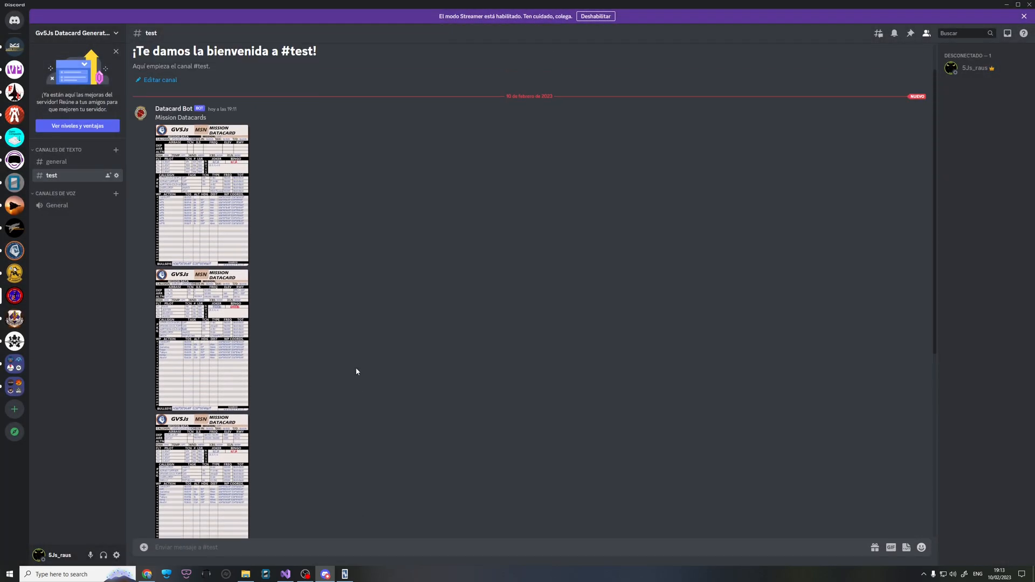
pyautogui.scroll(1, 357, 371)
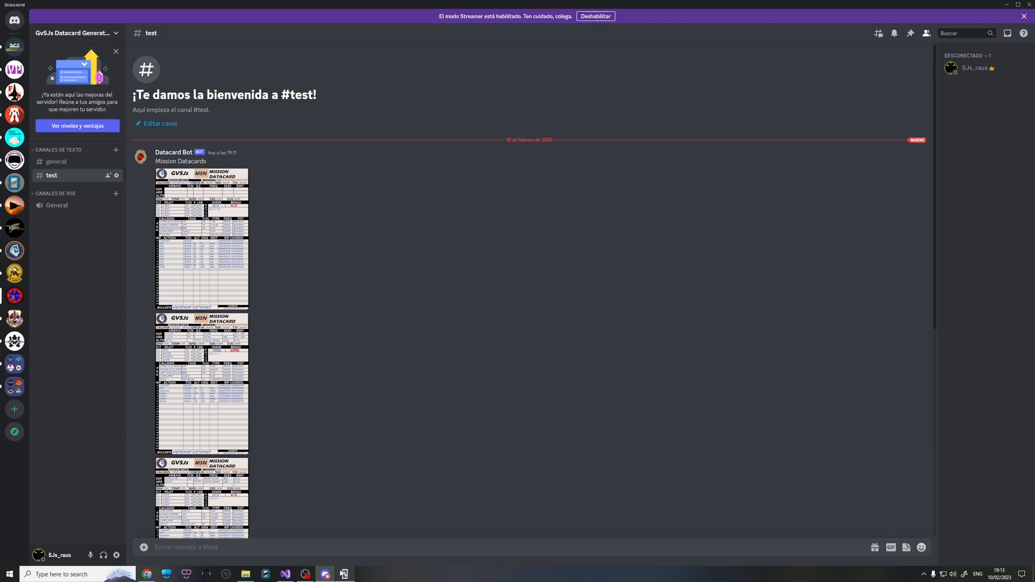
pyautogui.click(344, 574)
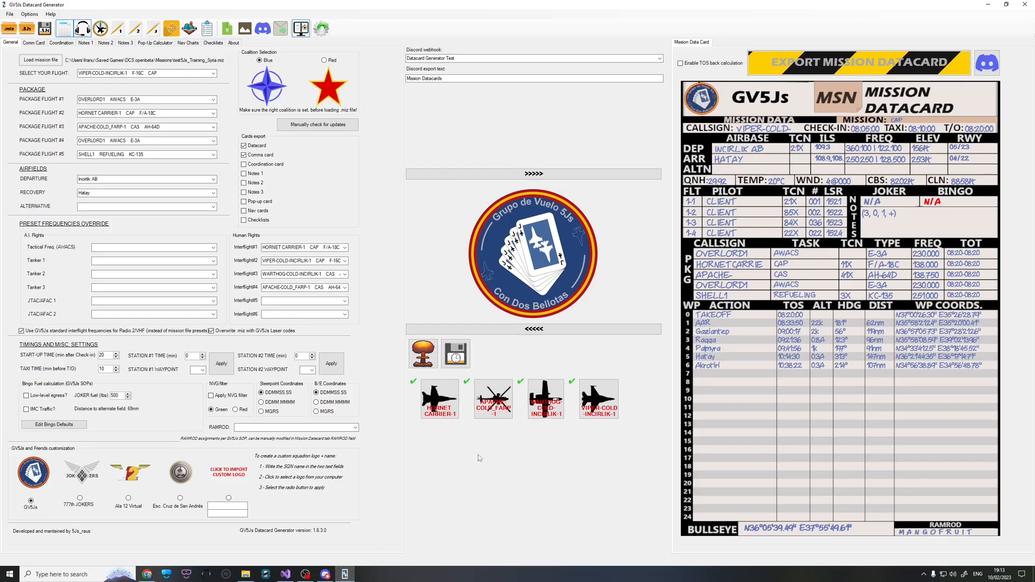